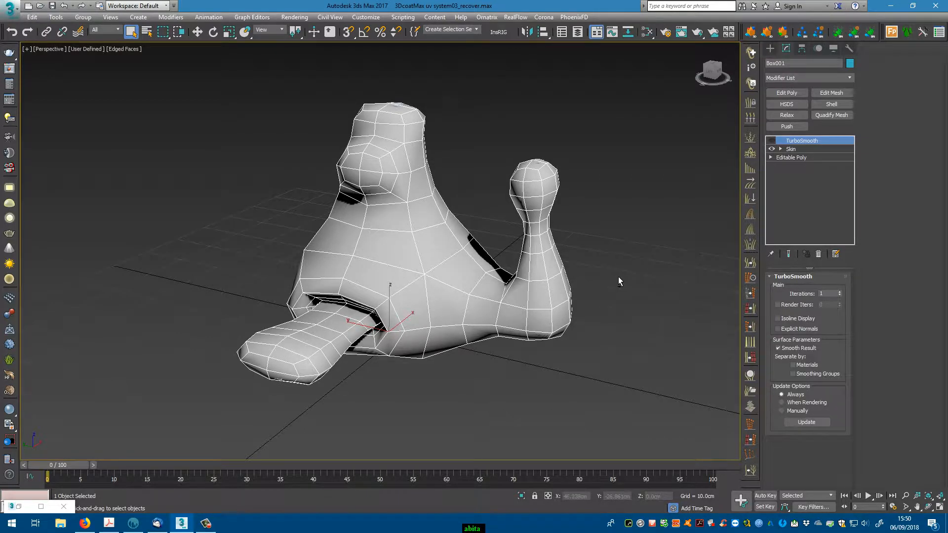
pyautogui.keyDown('alt'); pyautogui.moveTo(618, 276); pyautogui.dragTo(622, 280, button='middle'); pyautogui.keyUp('alt')
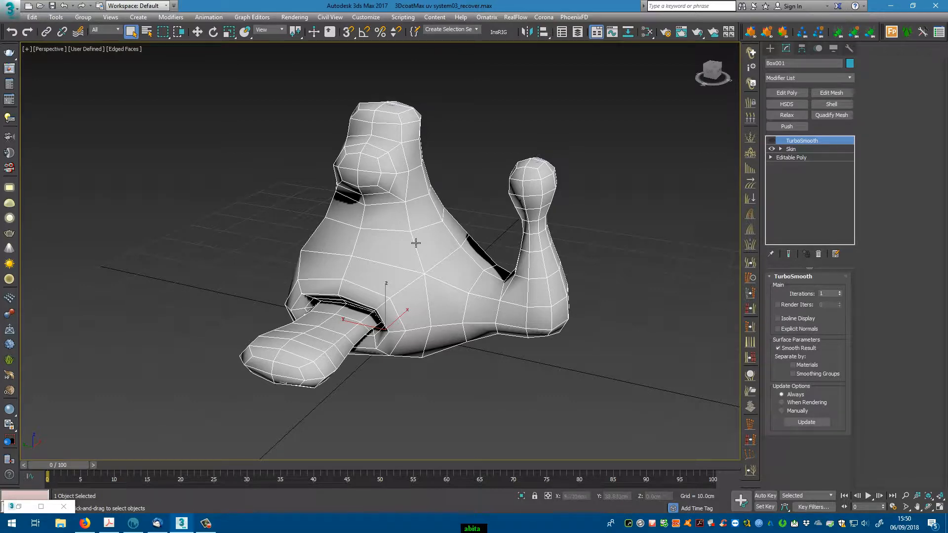
pyautogui.moveTo(66, 465); pyautogui.dragTo(37, 483)
pyautogui.keyDown('alt'); pyautogui.moveTo(212, 459); pyautogui.dragTo(211, 444, button='middle'); pyautogui.keyUp('alt')
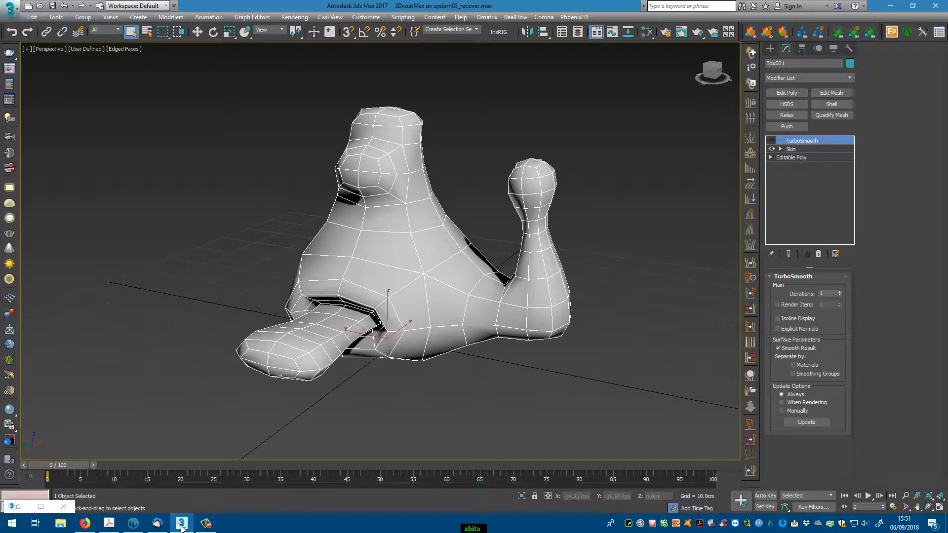
# Set up an export of only the selected mesh as Zorg in OBJ format, in the desktop folder 3dcoat-Max transfer.
pyautogui.click(10, 10)
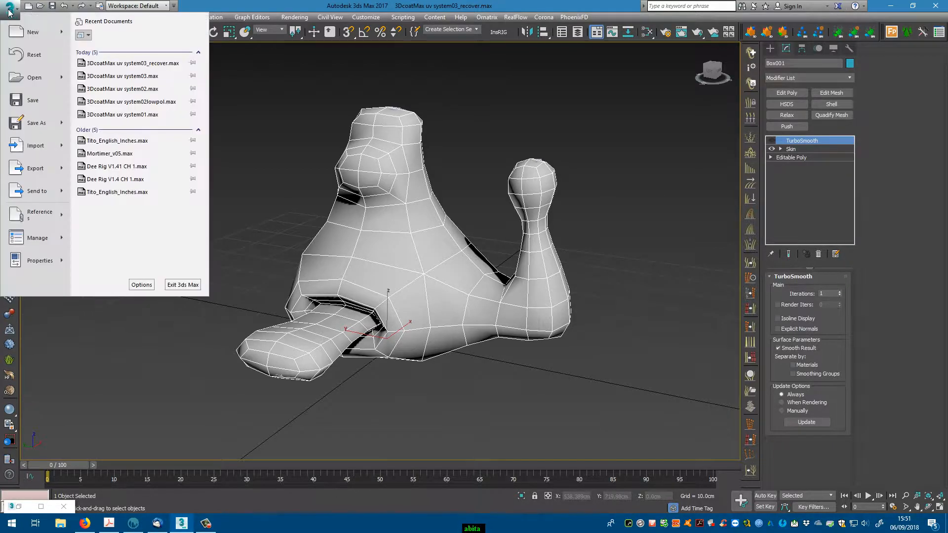
pyautogui.moveTo(67, 169)
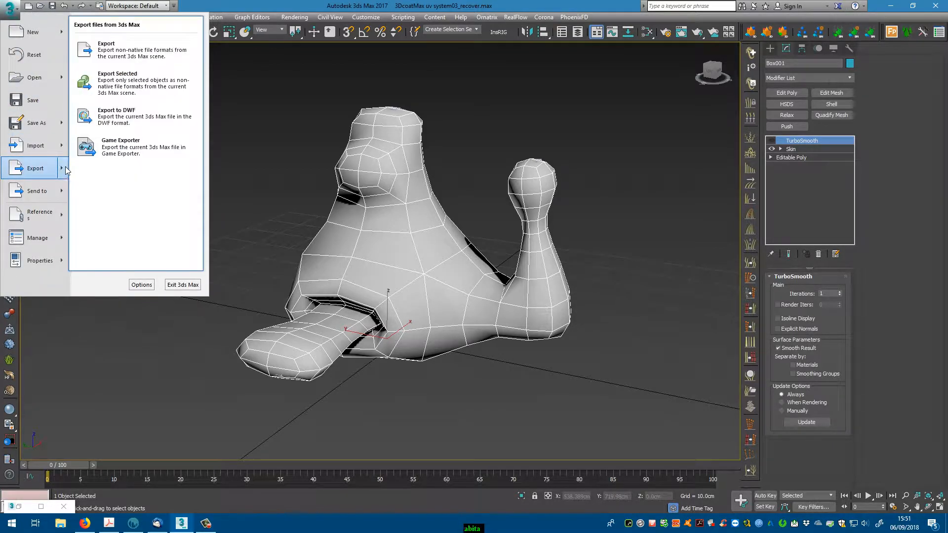
pyautogui.click(158, 85)
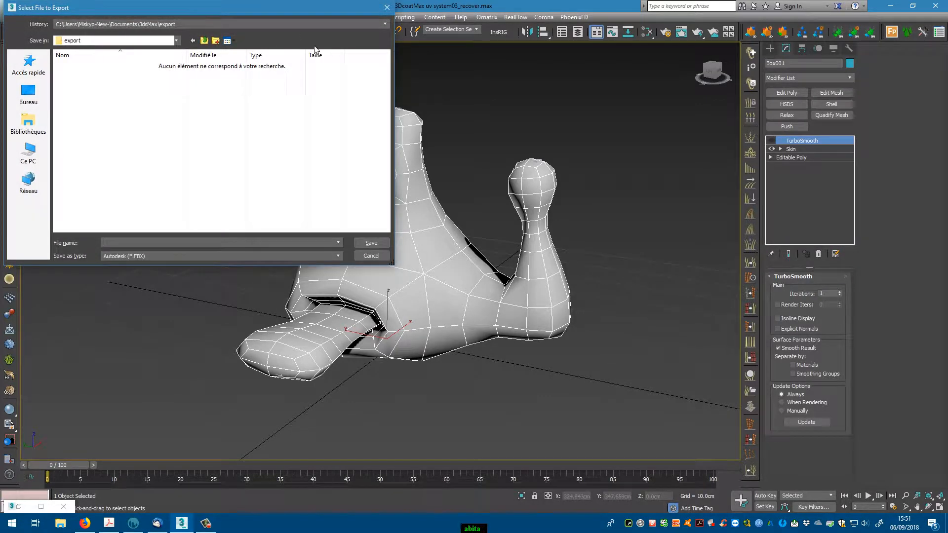
pyautogui.click(163, 151)
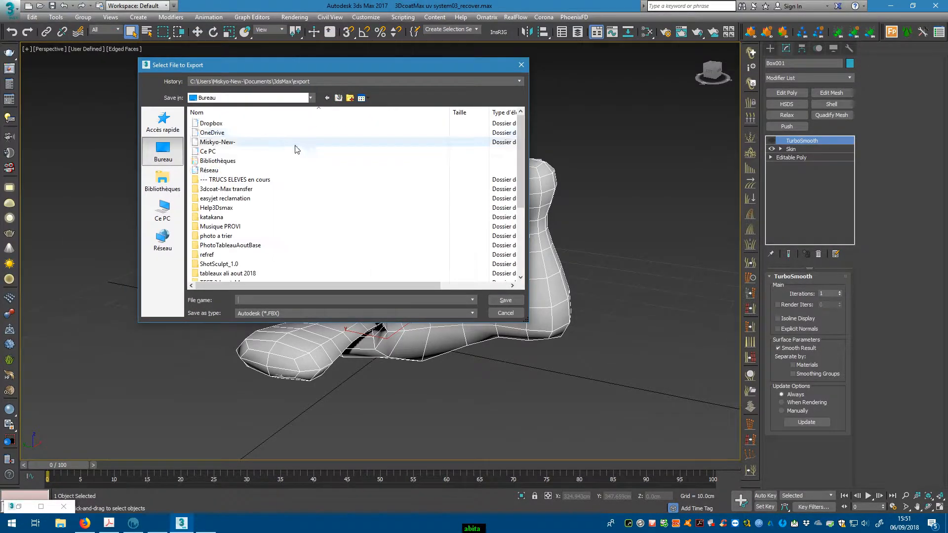
pyautogui.doubleClick(222, 189)
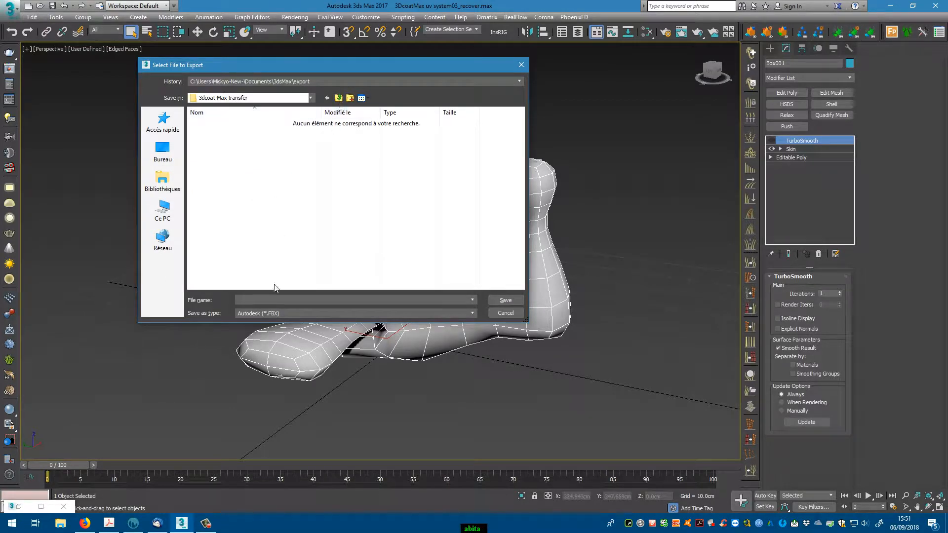
pyautogui.click(298, 312)
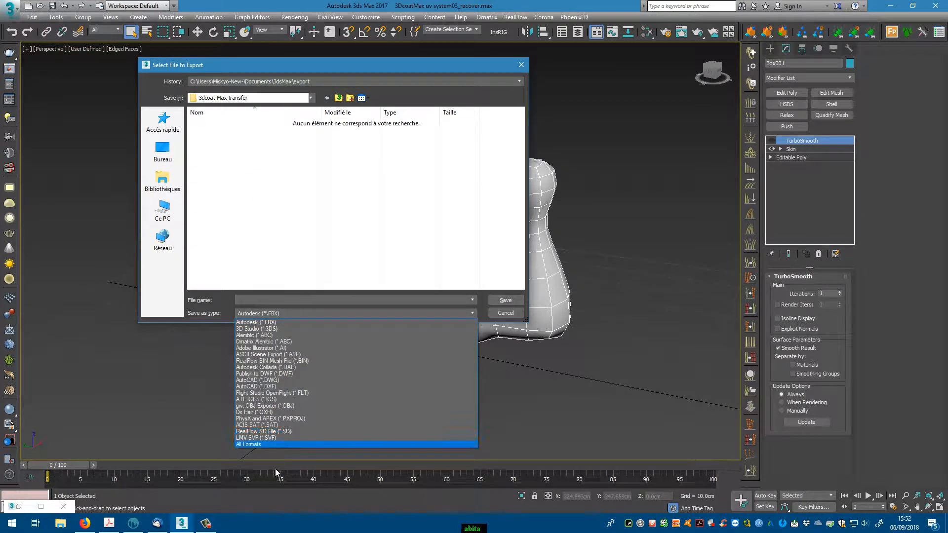
pyautogui.click(266, 406)
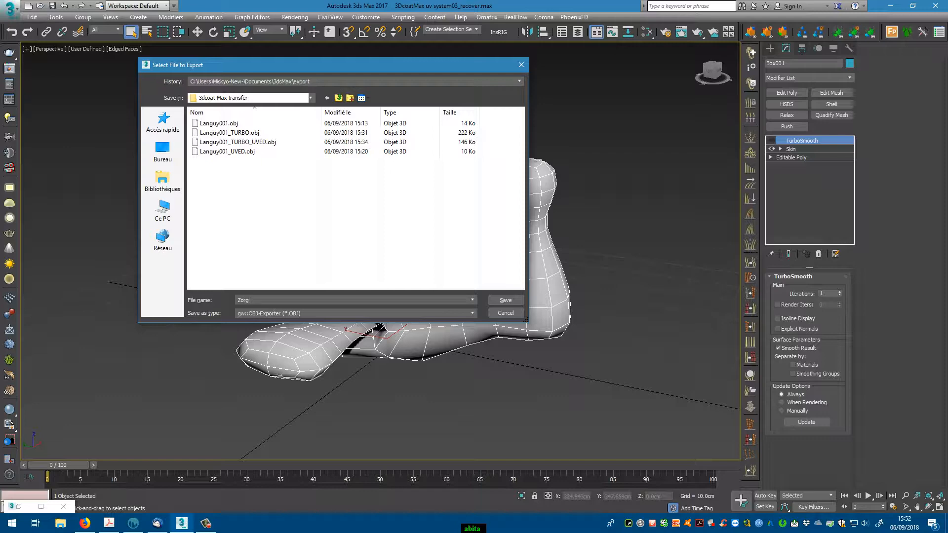
pyautogui.press('Return')
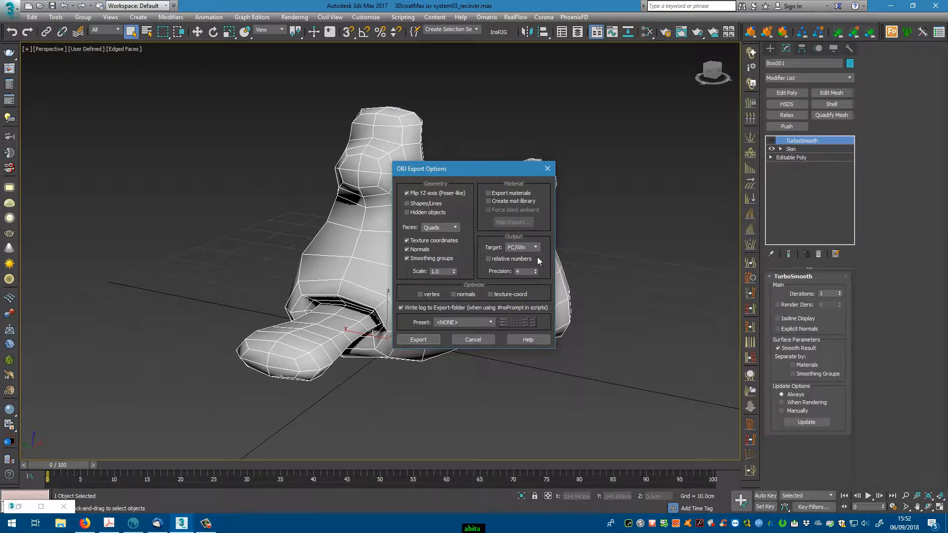
# Run the OBJ export with the current options, keeping quad faces, and close the export statistics.
pyautogui.moveTo(463, 169); pyautogui.dragTo(520, 112)
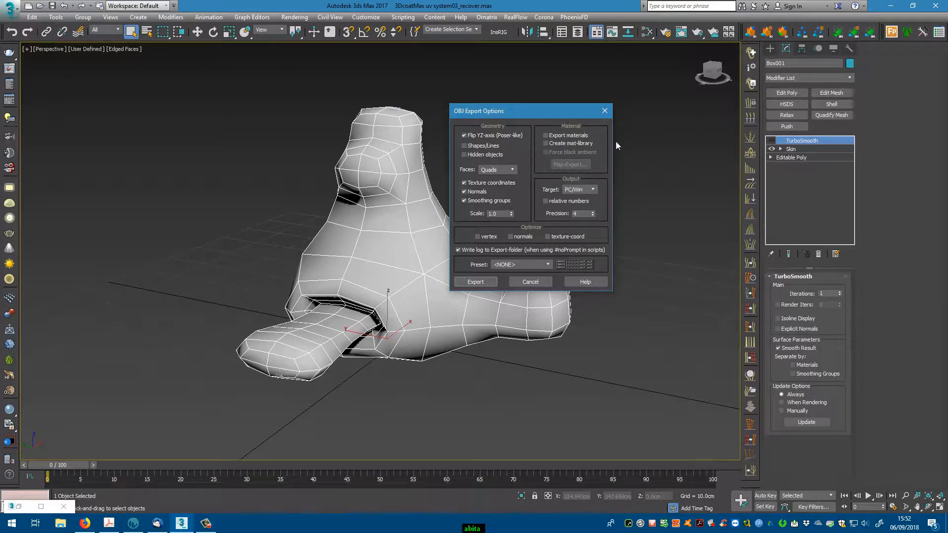
pyautogui.click(475, 282)
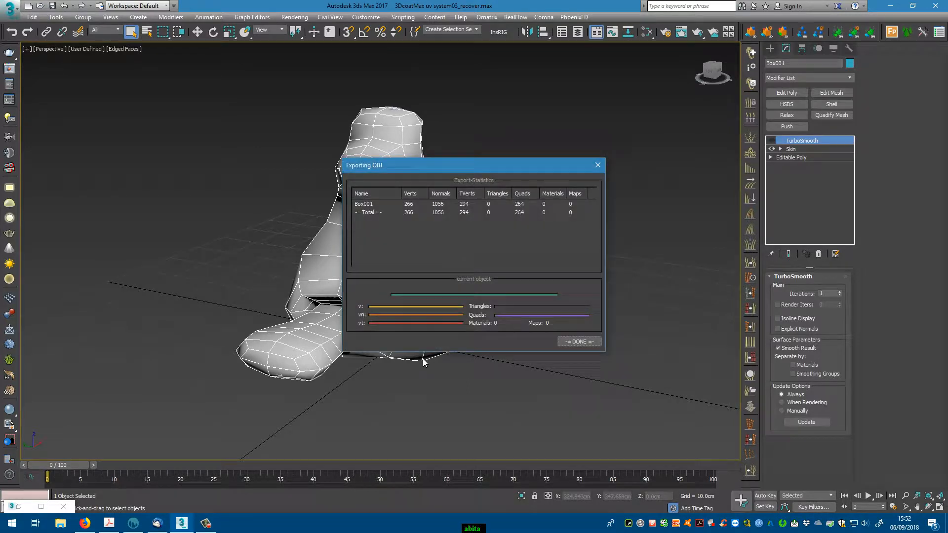
pyautogui.click(580, 341)
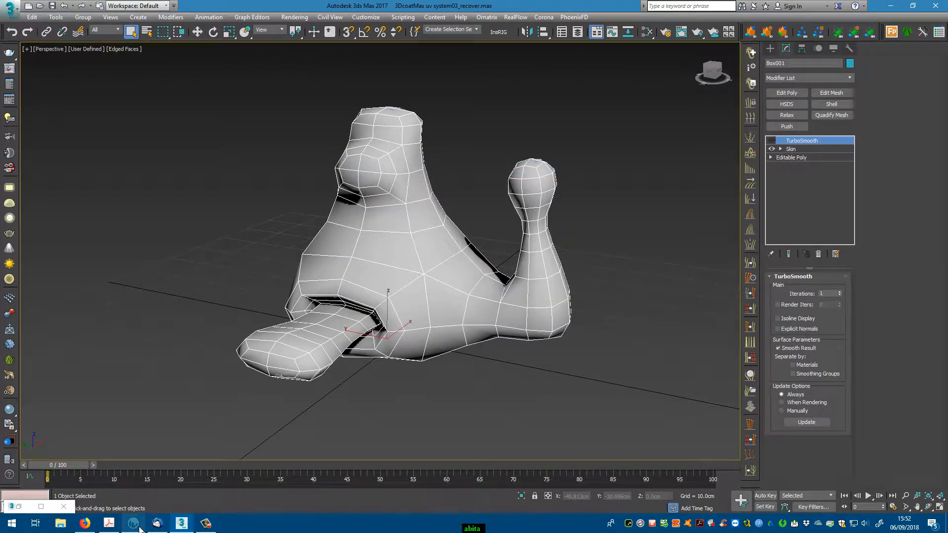
# Switch to 3D-Coat and load Zorg.obj as a mesh for UV mapping, accepting the current import settings with Keep UV.
pyautogui.click(137, 527)
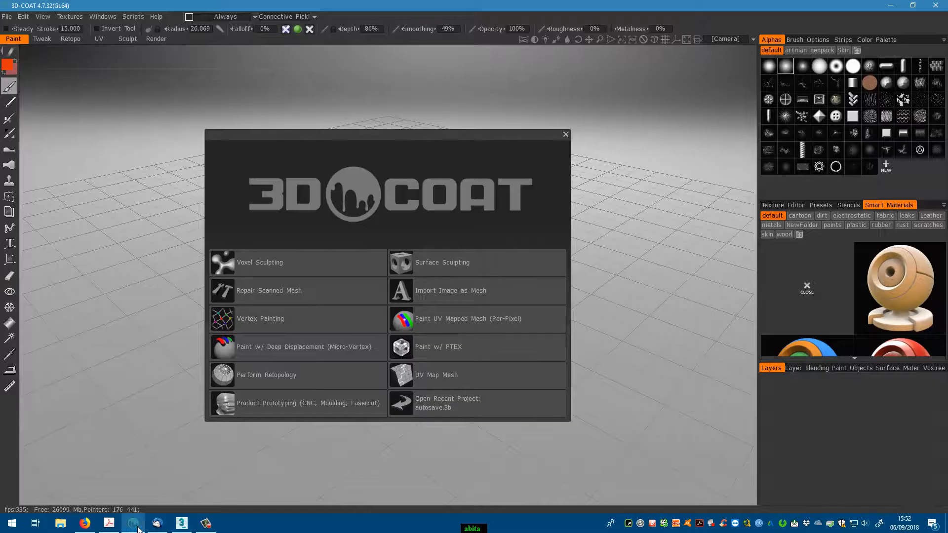
pyautogui.click(436, 377)
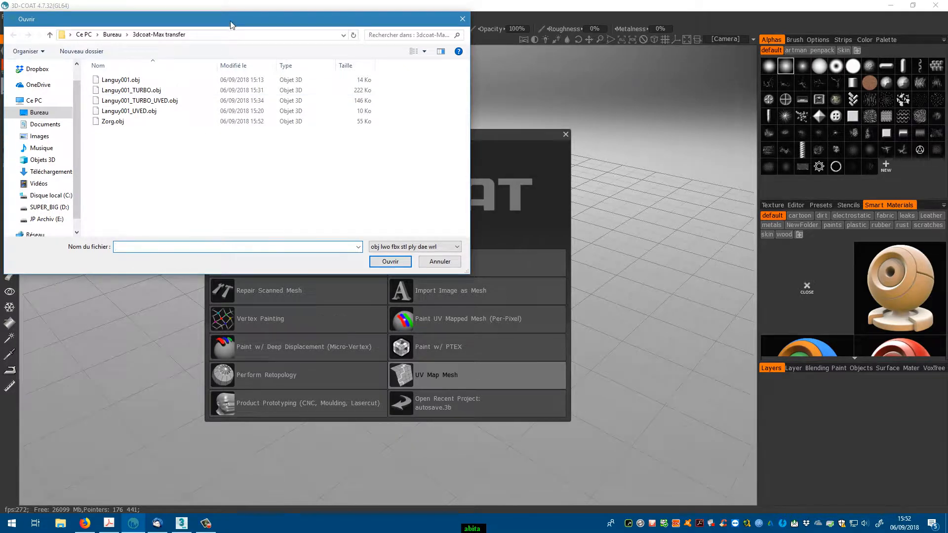
pyautogui.click(287, 205)
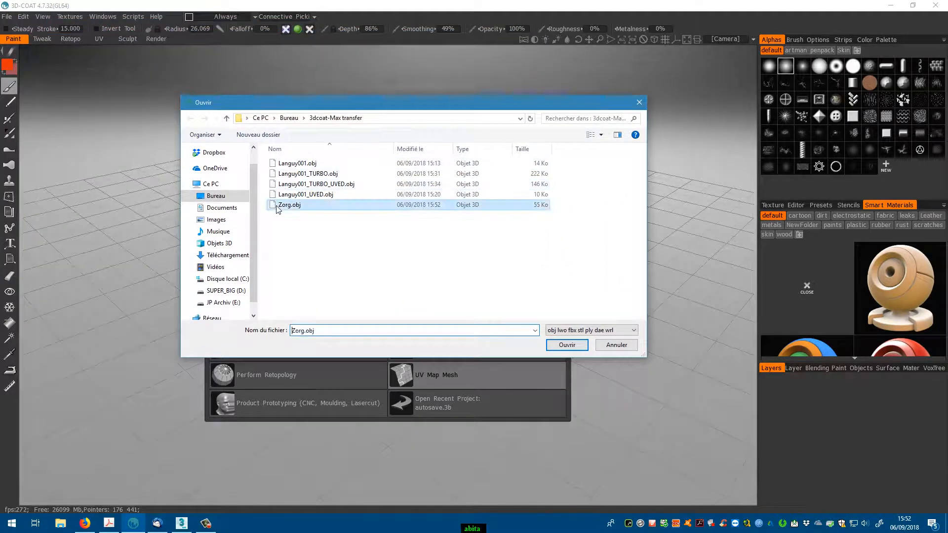
pyautogui.click(567, 345)
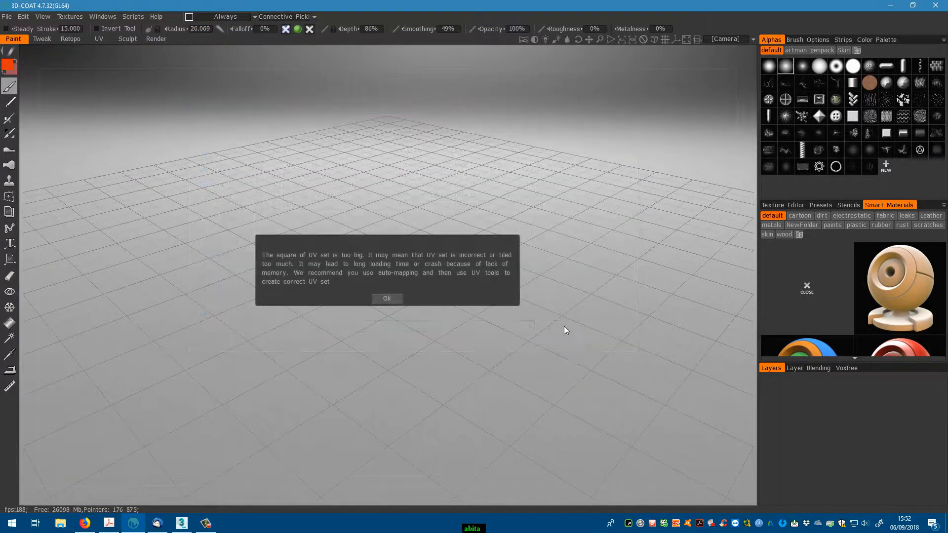
pyautogui.click(402, 299)
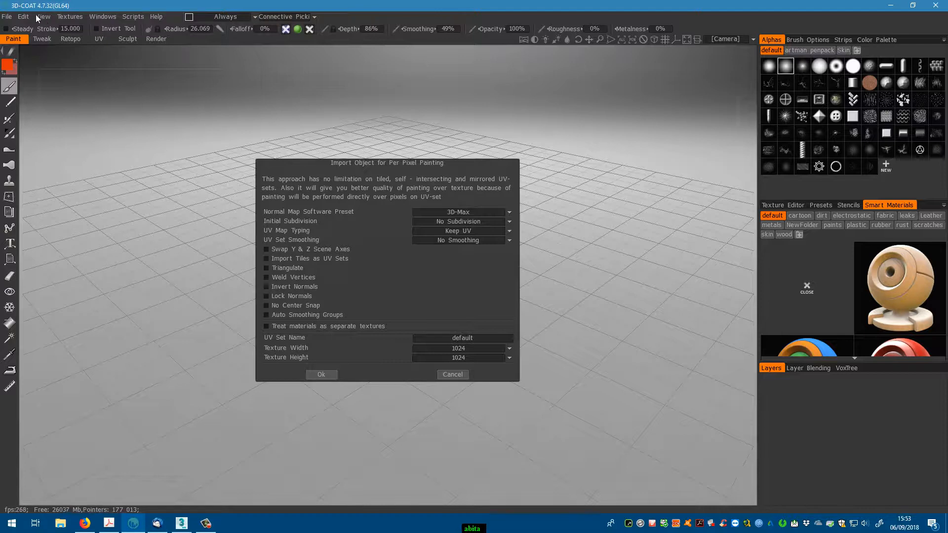
pyautogui.click(328, 374)
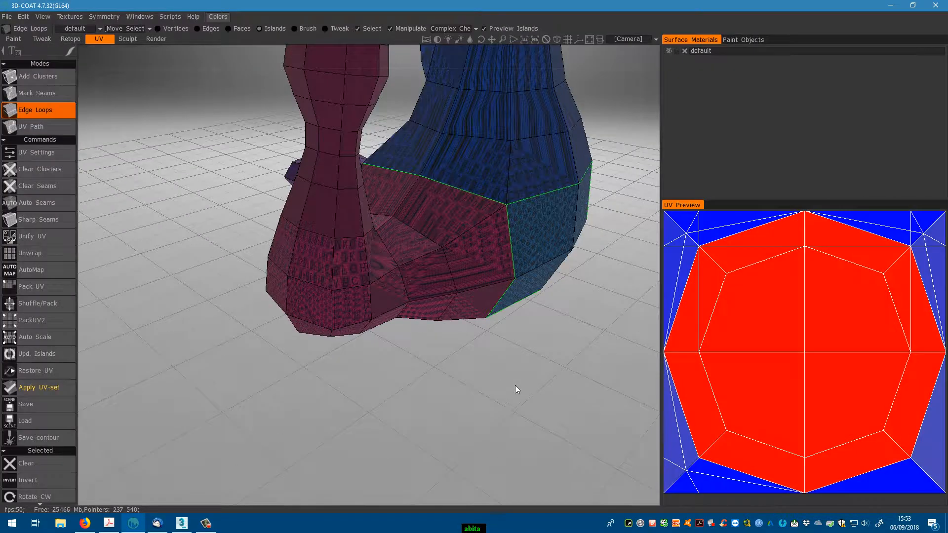
# Clear all existing seams from the imported creature mesh.
pyautogui.moveTo(513, 380); pyautogui.dragTo(499, 437, button='middle')
pyautogui.scroll(-2, 499, 438)
pyautogui.scroll(-3, 470, 433)
pyautogui.moveTo(470, 433); pyautogui.dragTo(597, 428)
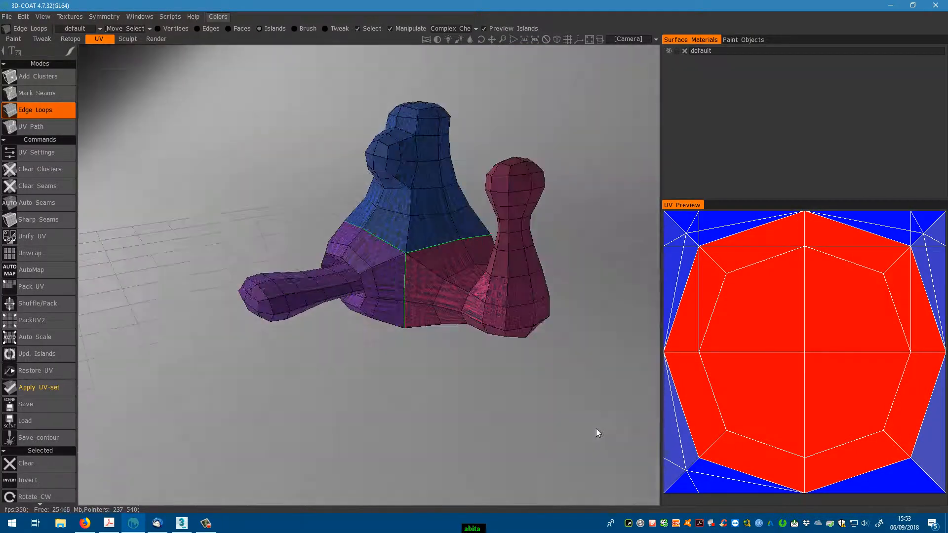
pyautogui.moveTo(597, 425); pyautogui.dragTo(540, 439, button='middle')
pyautogui.moveTo(540, 438); pyautogui.dragTo(528, 437)
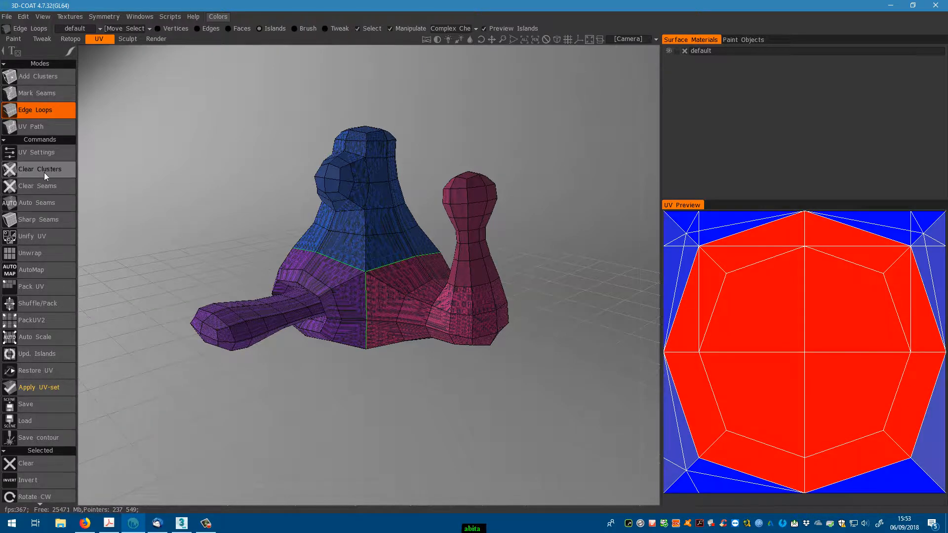
pyautogui.click(44, 186)
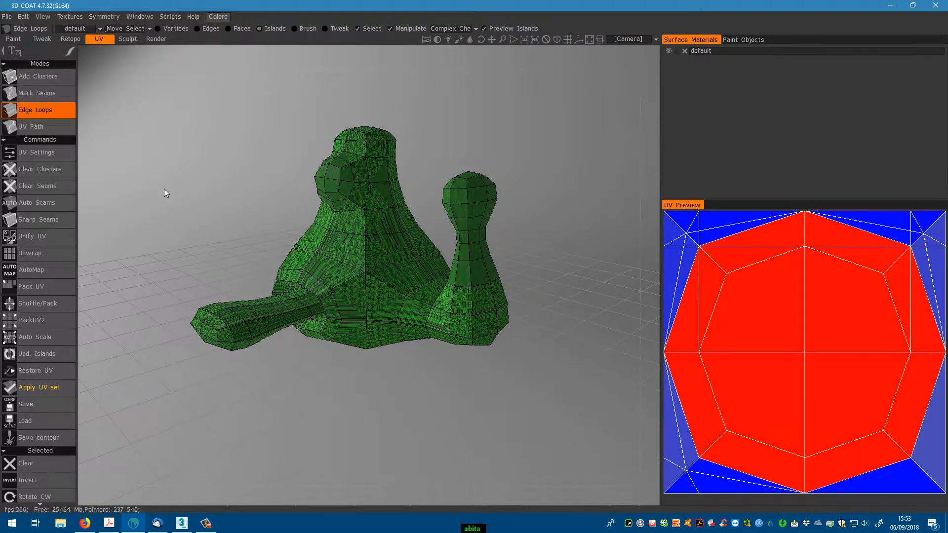
# Mark edge-loop seams around the base of the protruding tongue and lengthwise along its side, separating its upper half from its underside.
pyautogui.moveTo(164, 189); pyautogui.dragTo(209, 201)
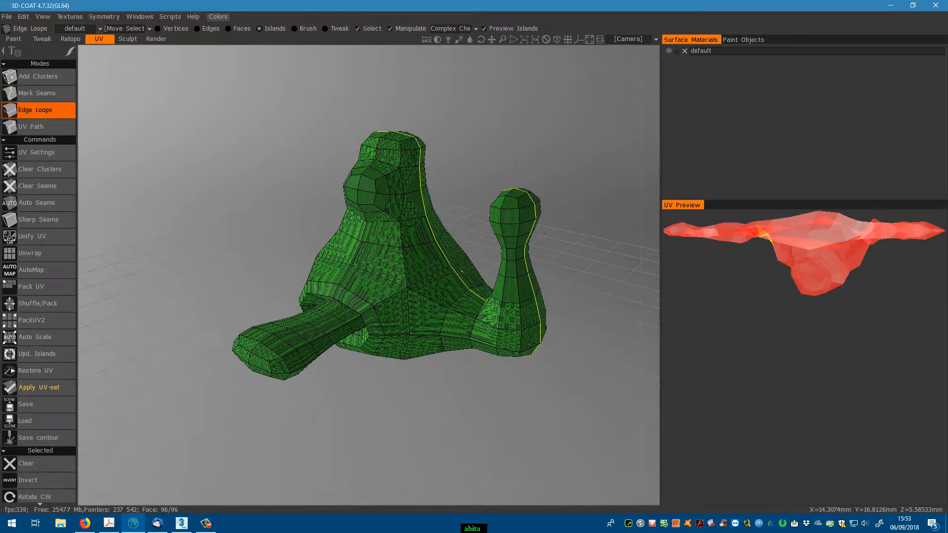
pyautogui.moveTo(250, 237); pyautogui.dragTo(196, 236)
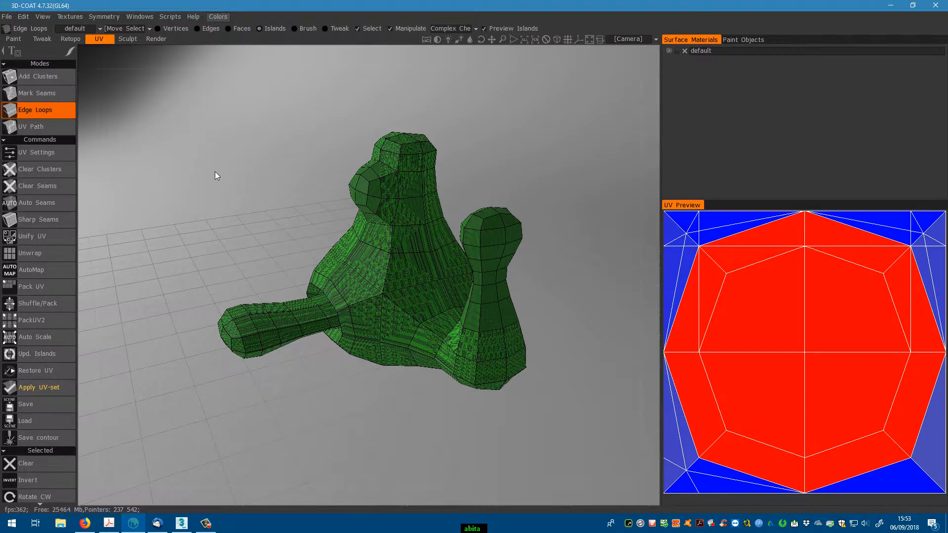
pyautogui.moveTo(215, 172); pyautogui.dragTo(300, 163)
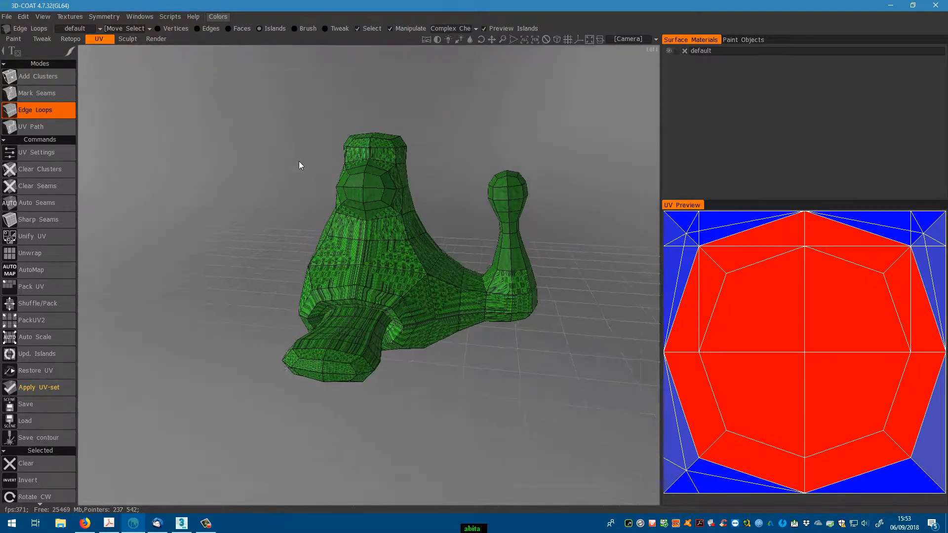
pyautogui.click(365, 290)
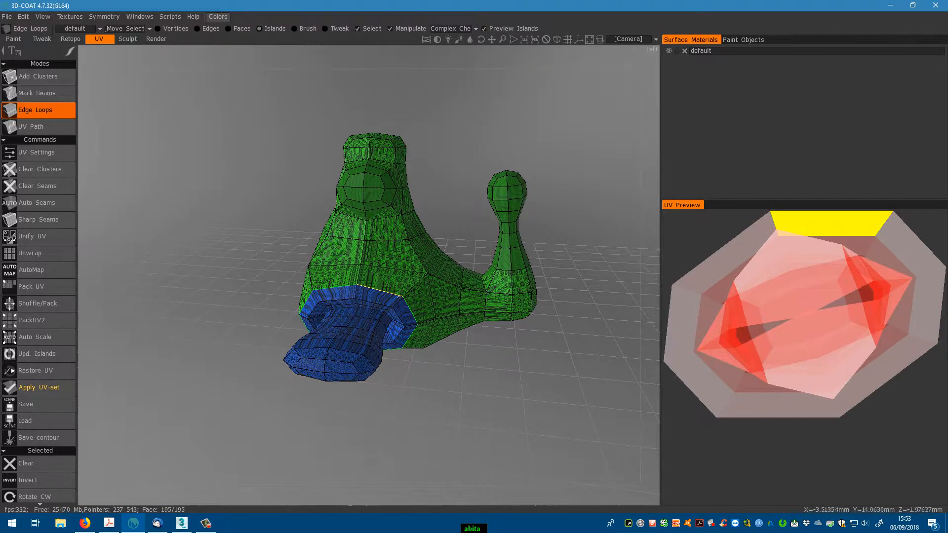
pyautogui.moveTo(503, 405); pyautogui.dragTo(399, 368)
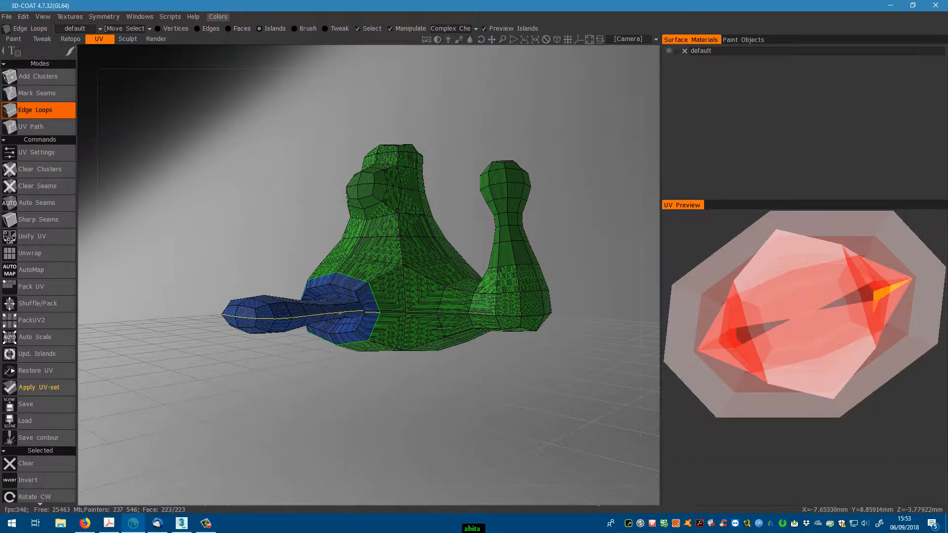
pyautogui.click(332, 314)
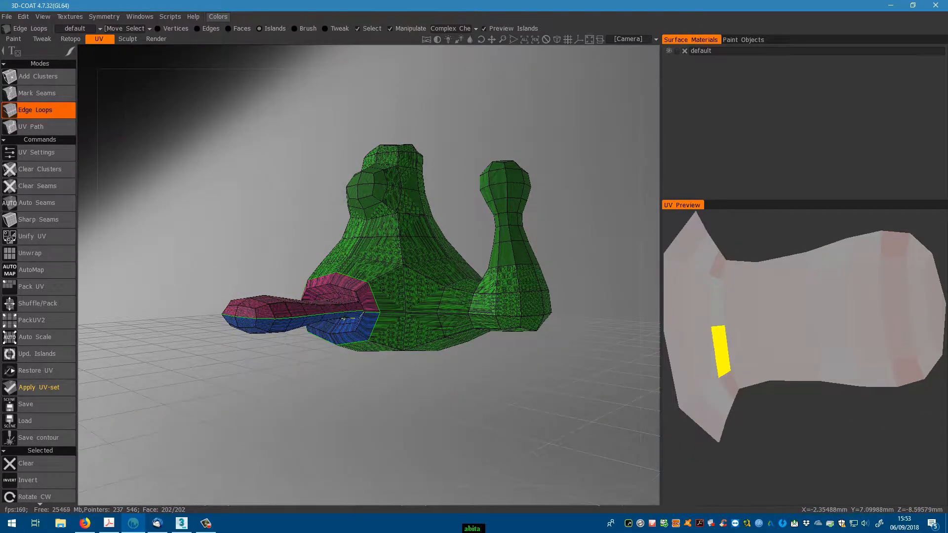
# Mark an edge-loop seam around the round nose bulge on the creature's head.
pyautogui.moveTo(405, 444); pyautogui.dragTo(609, 466)
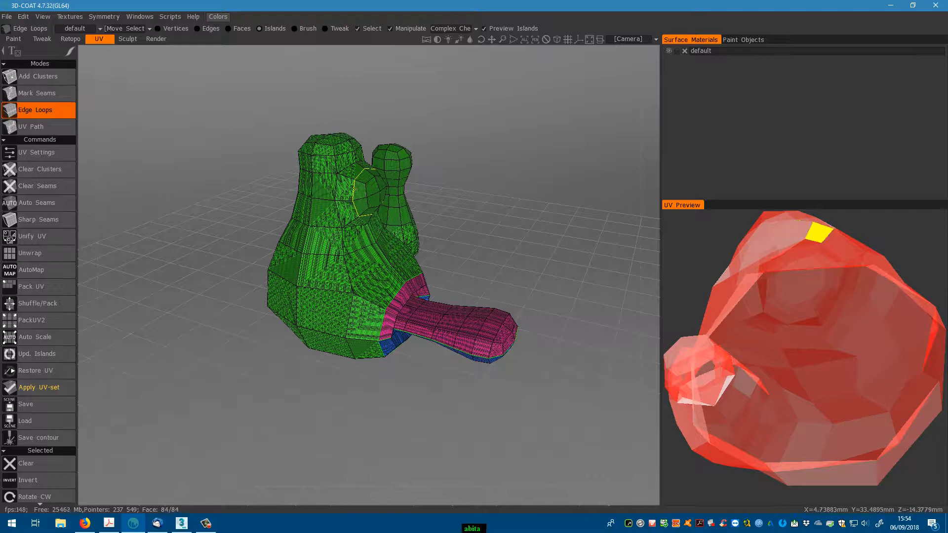
pyautogui.click(355, 189)
pyautogui.moveTo(525, 218); pyautogui.dragTo(493, 226)
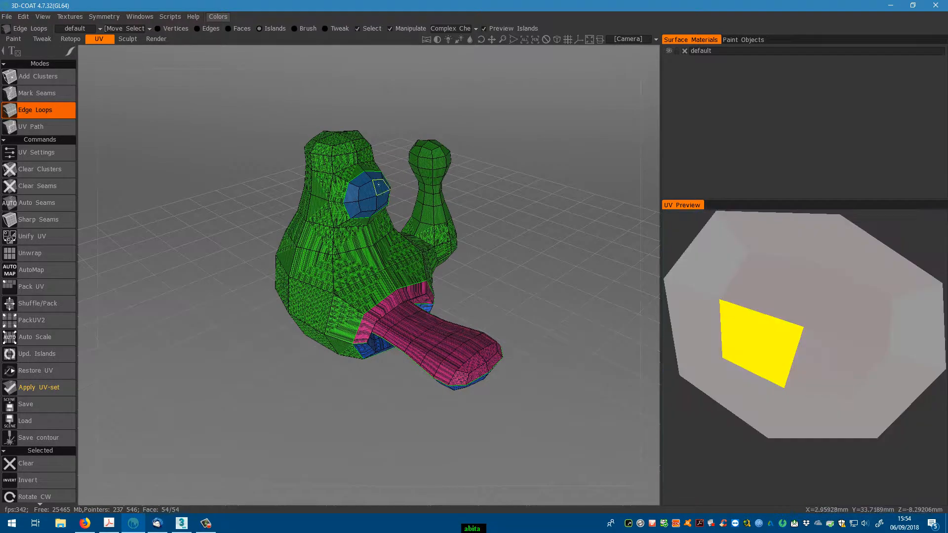
# Mark an edge-loop seam along the outline of the whole body and tail, splitting the front half from the back.
pyautogui.click(316, 237)
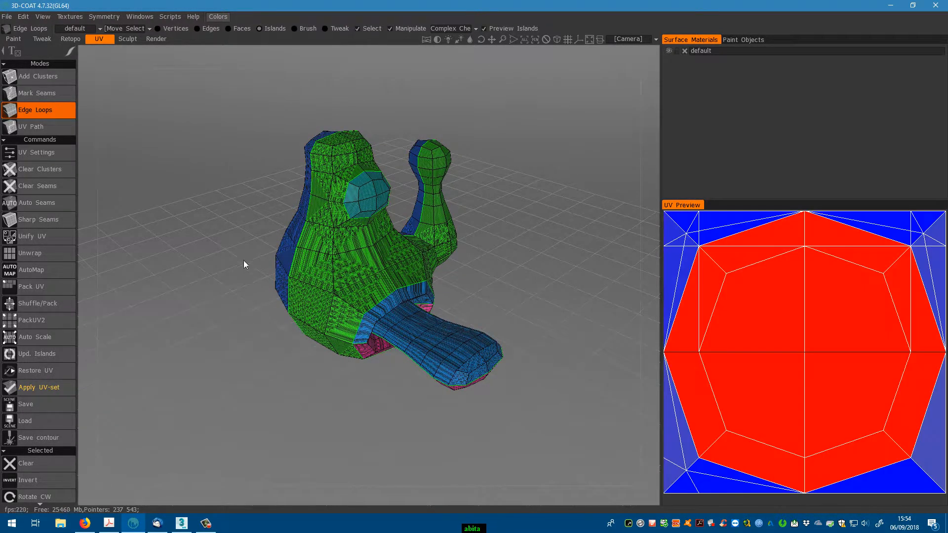
pyautogui.moveTo(245, 265); pyautogui.dragTo(505, 267)
pyautogui.click(407, 338)
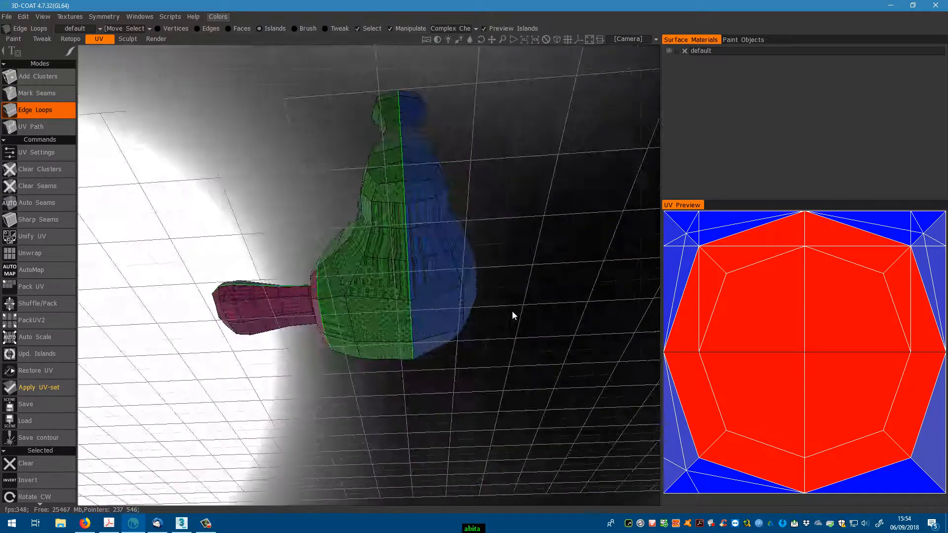
pyautogui.moveTo(511, 311); pyautogui.dragTo(440, 410)
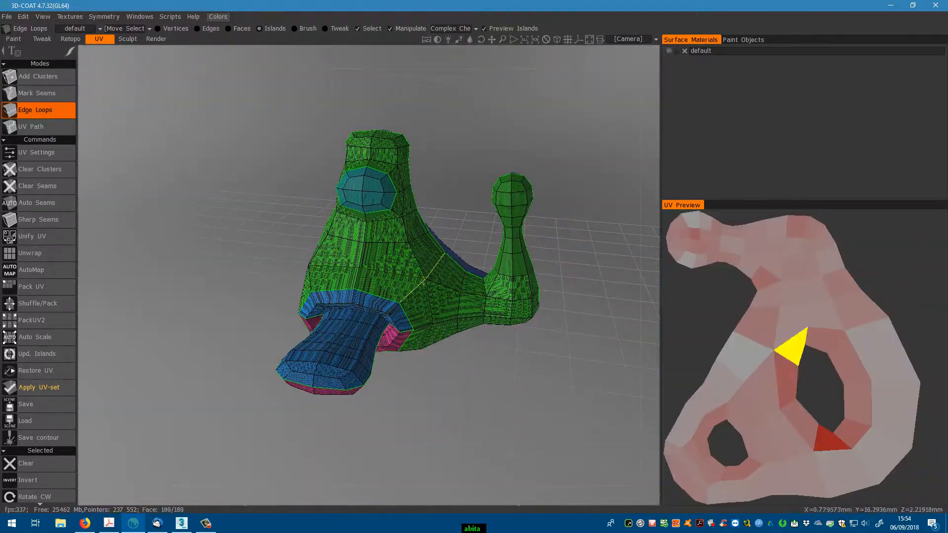
# Mark an edge-loop seam across the narrow neck of the tail on the creature's back half.
pyautogui.moveTo(456, 352); pyautogui.dragTo(232, 360)
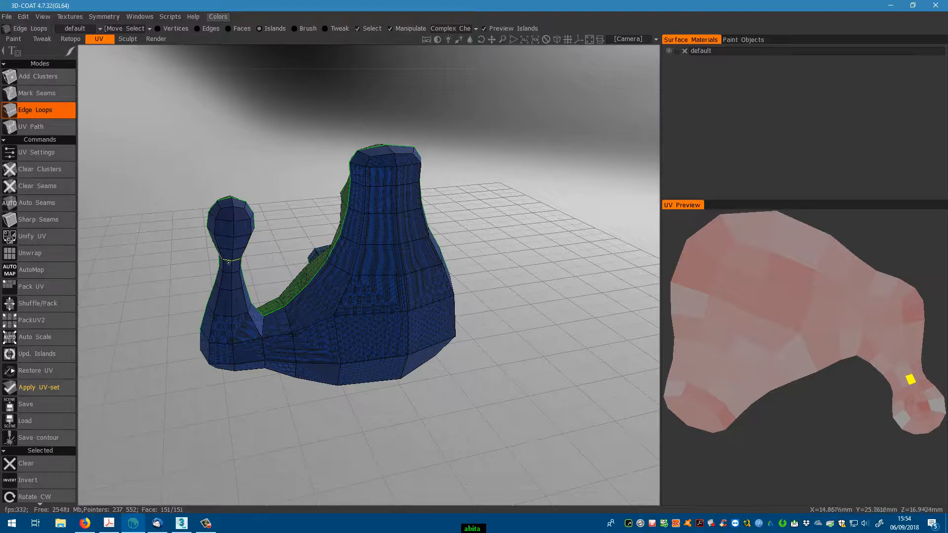
pyautogui.click(231, 260)
pyautogui.moveTo(190, 281); pyautogui.dragTo(383, 320)
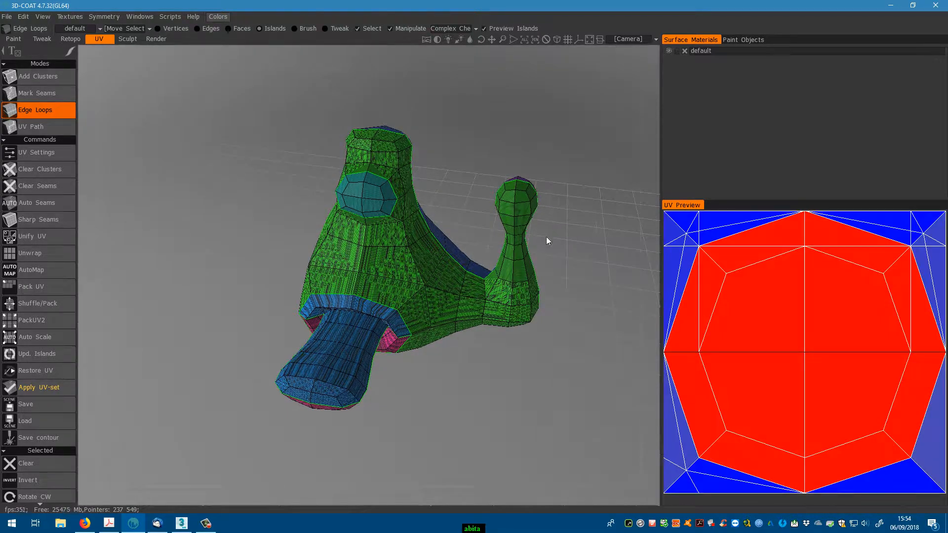
# Unwrap the creature along the marked seams into separate UV islands and inspect the checker pattern on the model.
pyautogui.moveTo(547, 241); pyautogui.dragTo(434, 244)
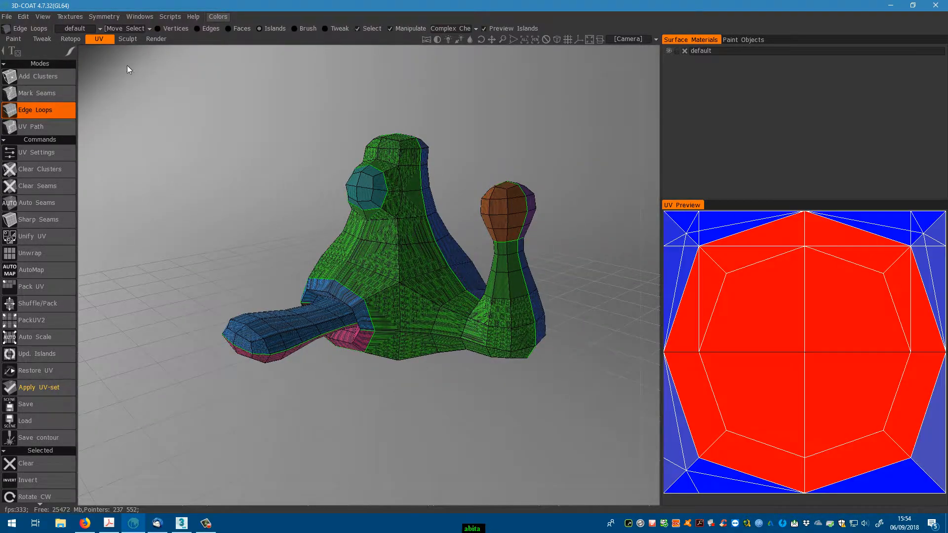
pyautogui.moveTo(112, 22)
pyautogui.moveTo(253, 199); pyautogui.dragTo(269, 221)
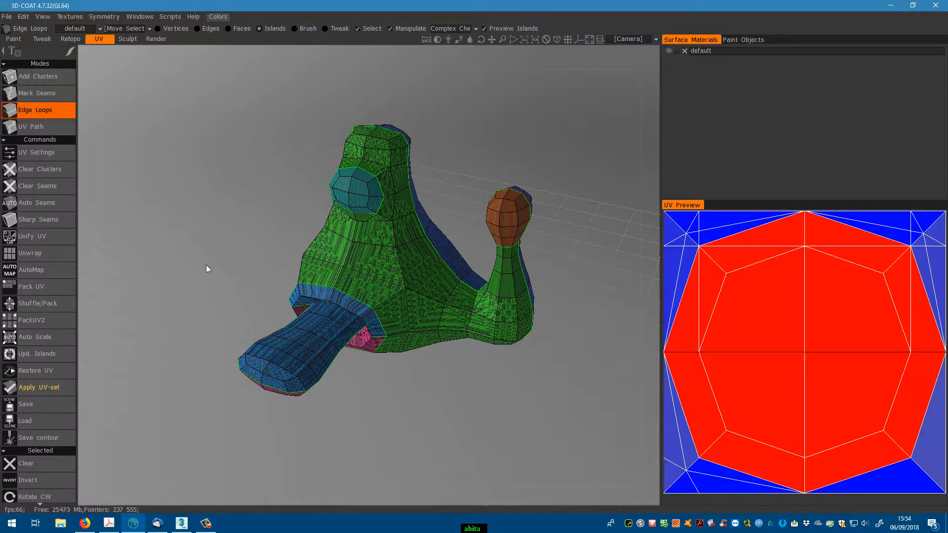
pyautogui.click(43, 256)
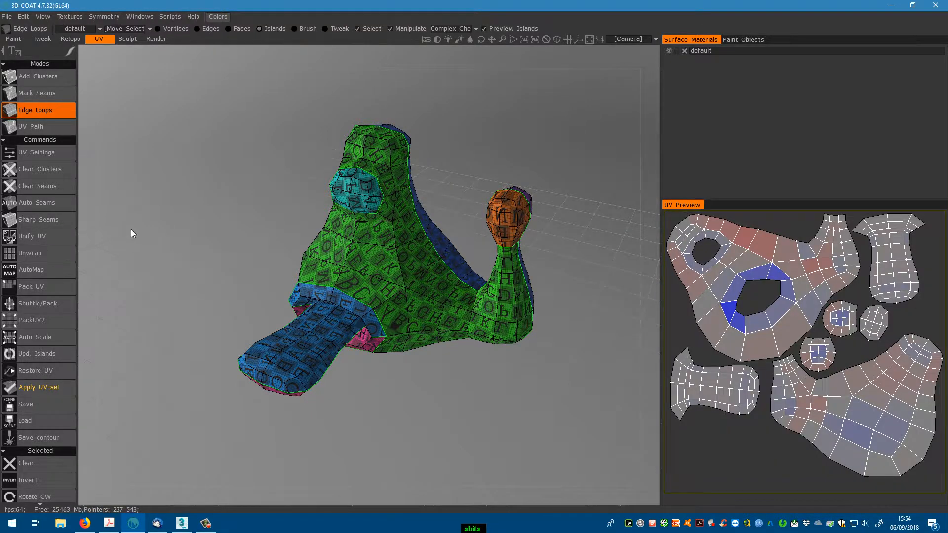
pyautogui.moveTo(132, 229); pyautogui.dragTo(278, 214)
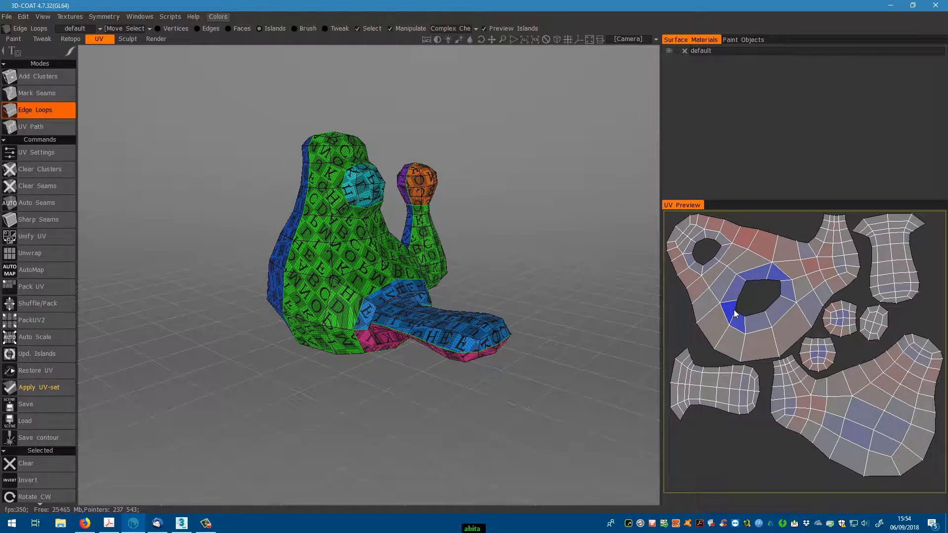
pyautogui.moveTo(474, 405); pyautogui.dragTo(345, 449)
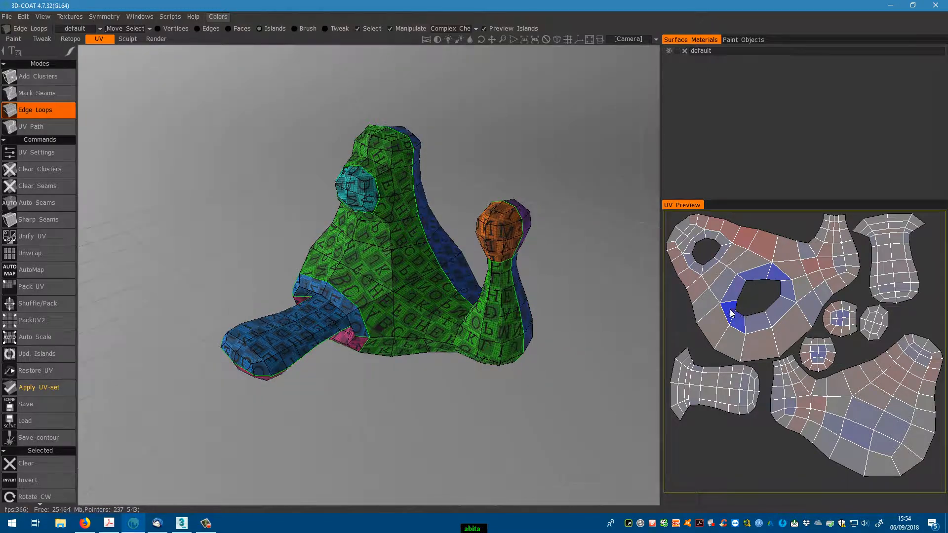
# Relax the UV island of the creature's front body half, then clear the selection.
pyautogui.click(734, 280)
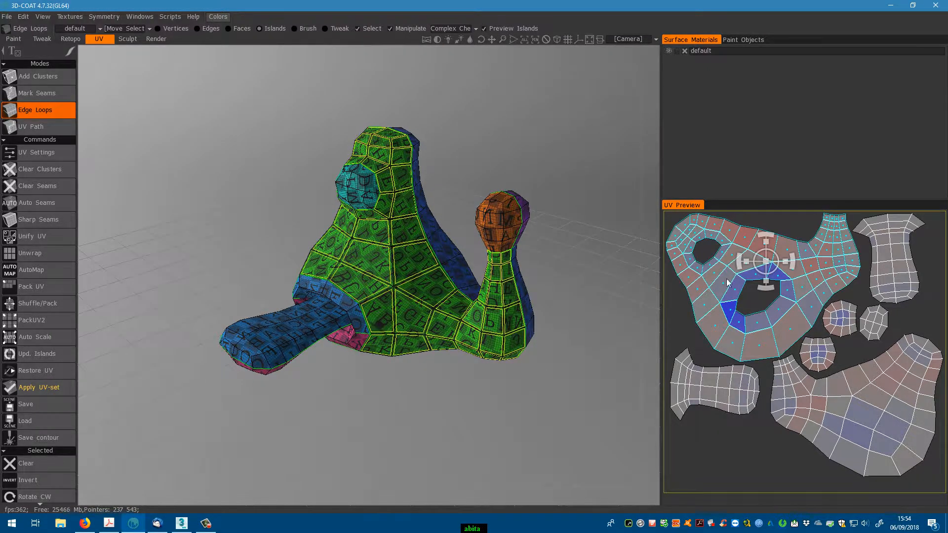
pyautogui.scroll(-5, 38, 431)
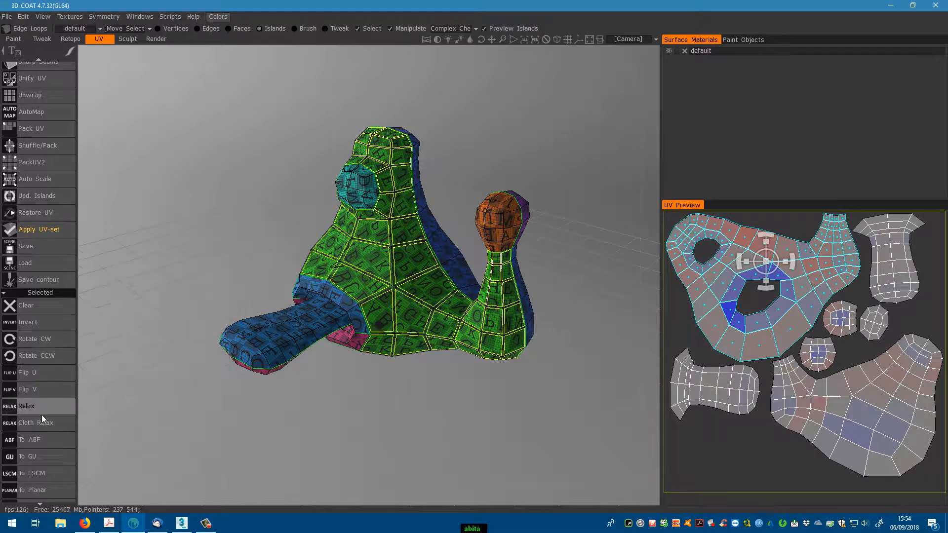
pyautogui.click(47, 407)
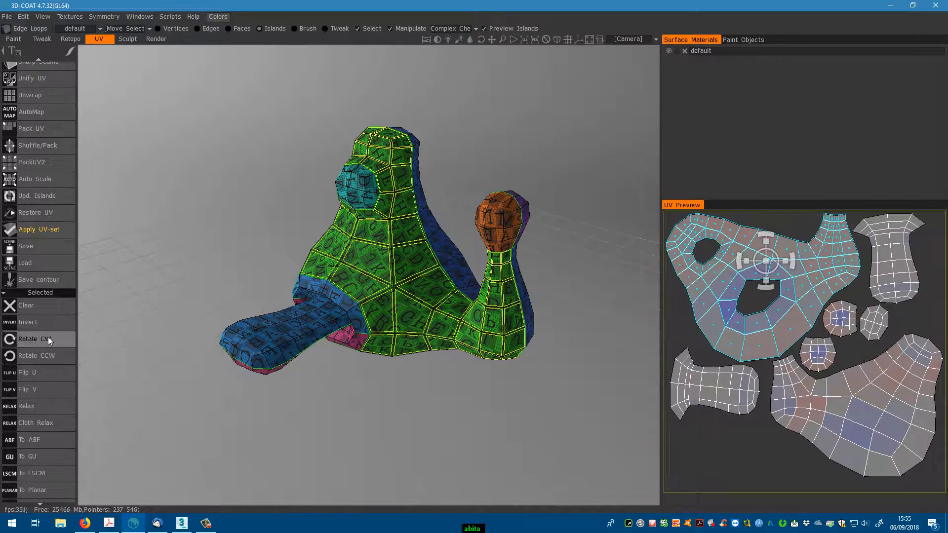
pyautogui.click(37, 307)
# Switch the preview texture to Simple Checker and inspect the creature for UV distortion.
pyautogui.moveTo(143, 353); pyautogui.dragTo(336, 444)
pyautogui.click(474, 29)
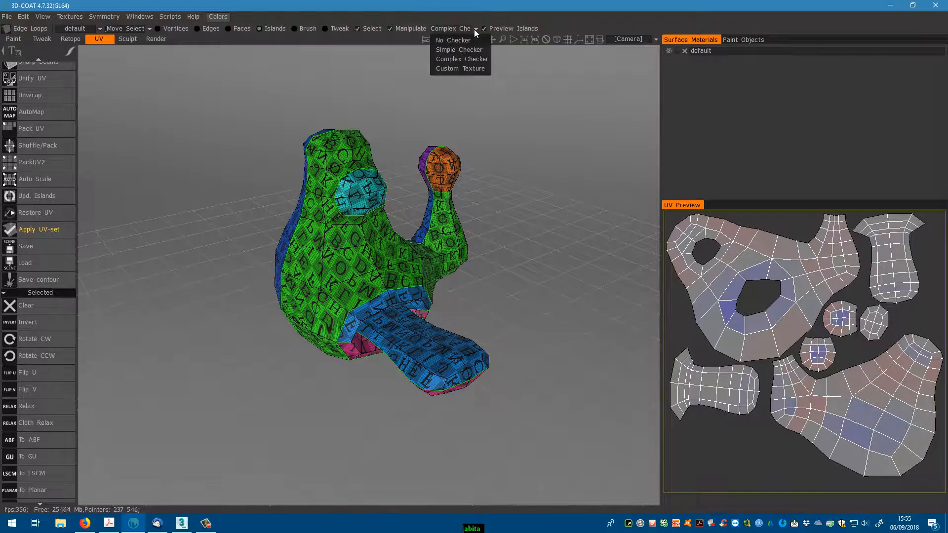
pyautogui.click(467, 49)
pyautogui.moveTo(556, 265); pyautogui.dragTo(426, 189)
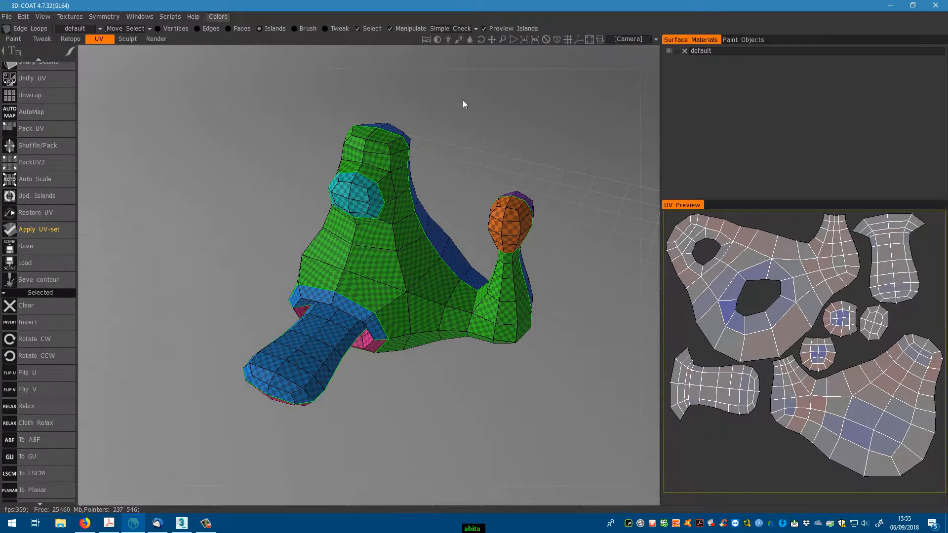
pyautogui.moveTo(463, 100); pyautogui.dragTo(602, 227)
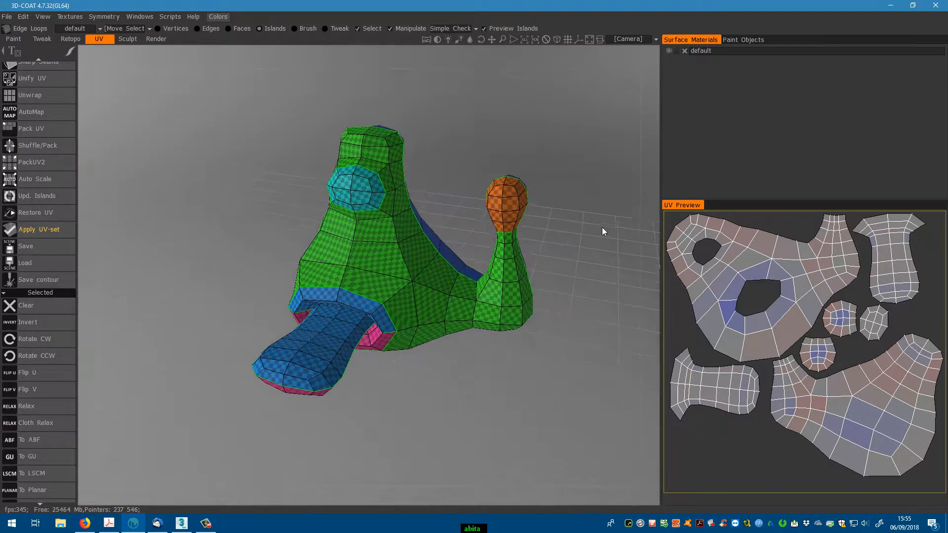
# Apply the UV set to the creature mesh, accepting that it cannot be undone.
pyautogui.click(44, 229)
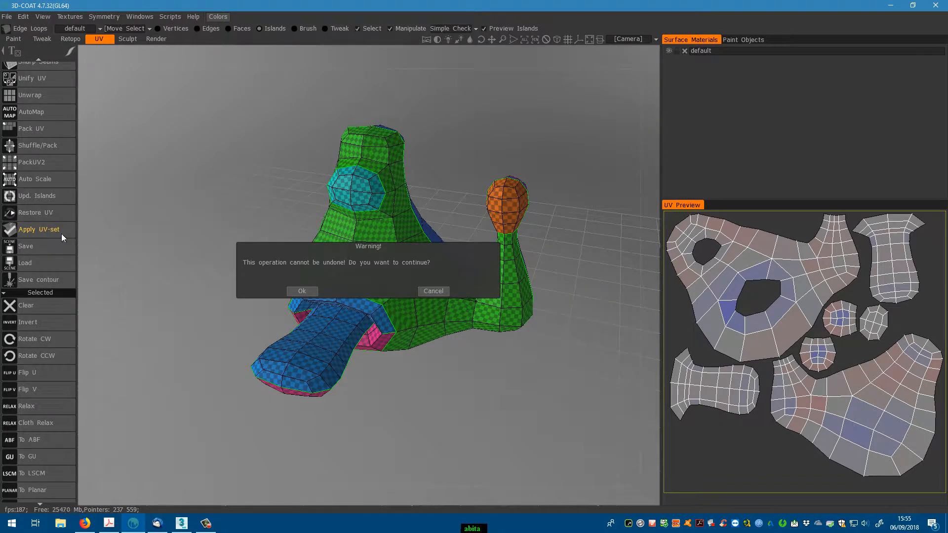
pyautogui.click(301, 291)
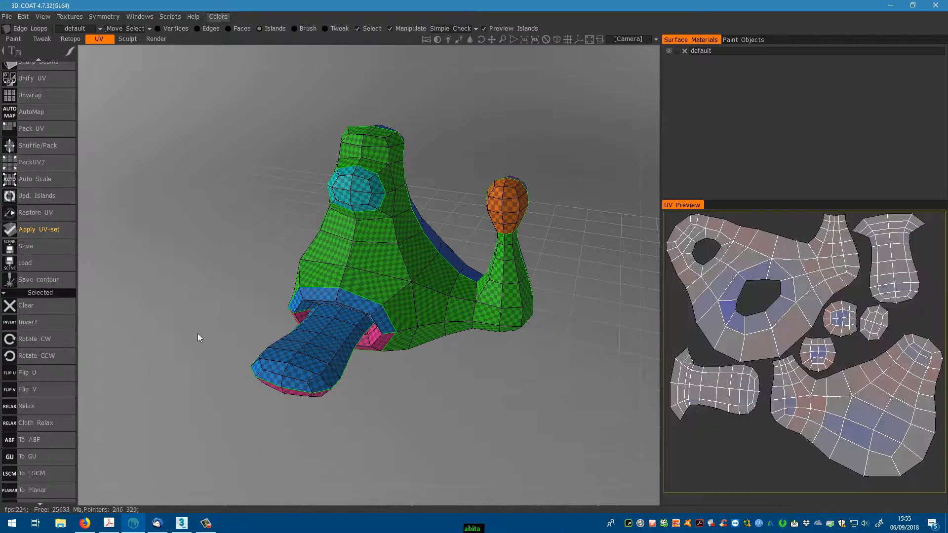
pyautogui.moveTo(196, 334); pyautogui.dragTo(232, 363)
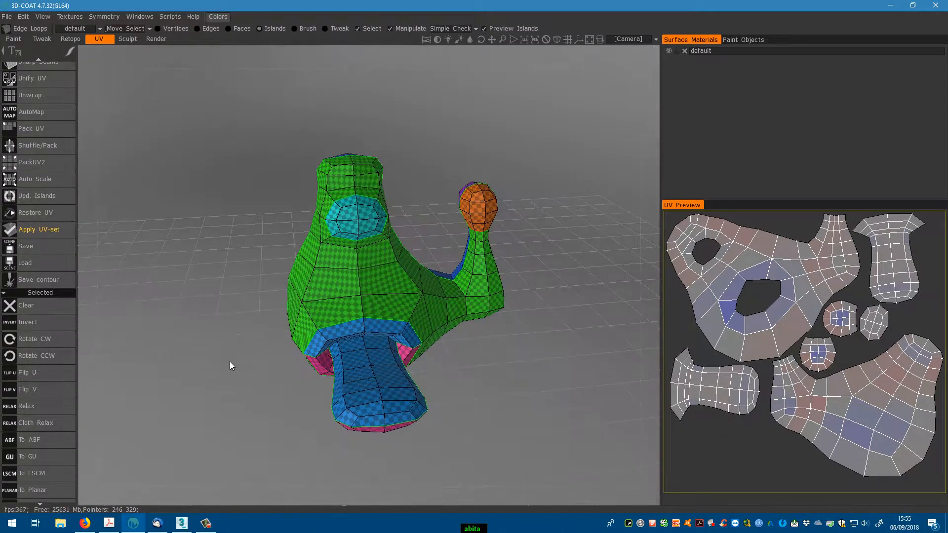
# Export the low-poly creature mesh as Zorg_UVED.obj in the 3dcoat-Max transfer folder, keeping the other export options.
pyautogui.click(6, 16)
pyautogui.click(57, 150)
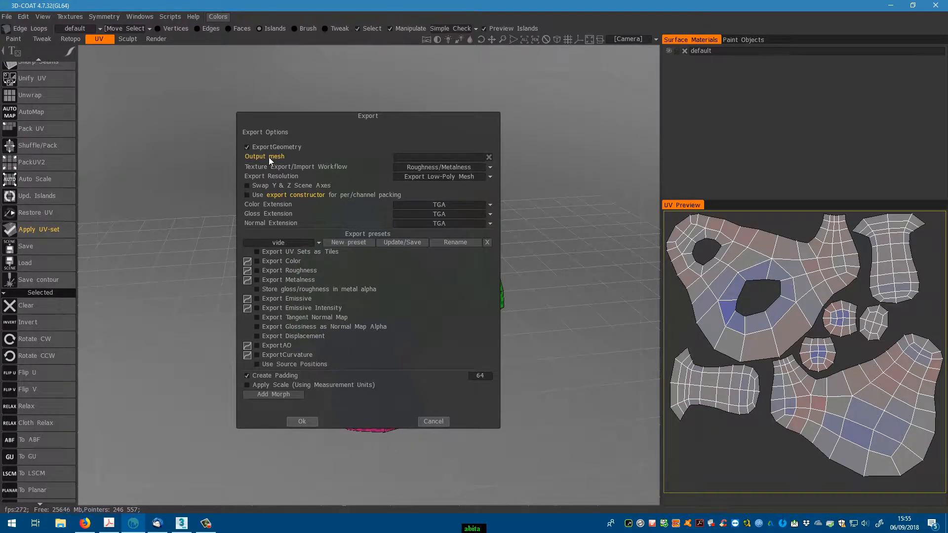
pyautogui.click(407, 156)
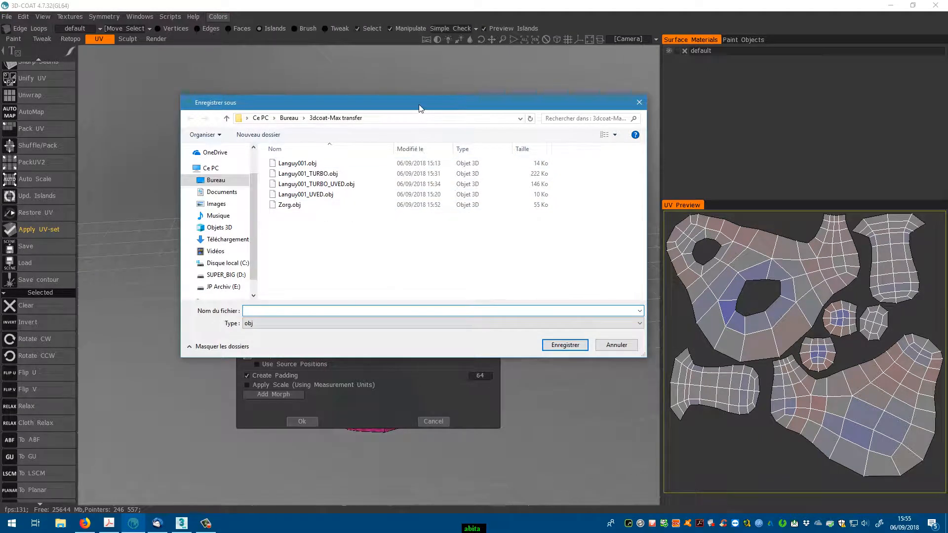
pyautogui.moveTo(423, 109); pyautogui.dragTo(401, 106)
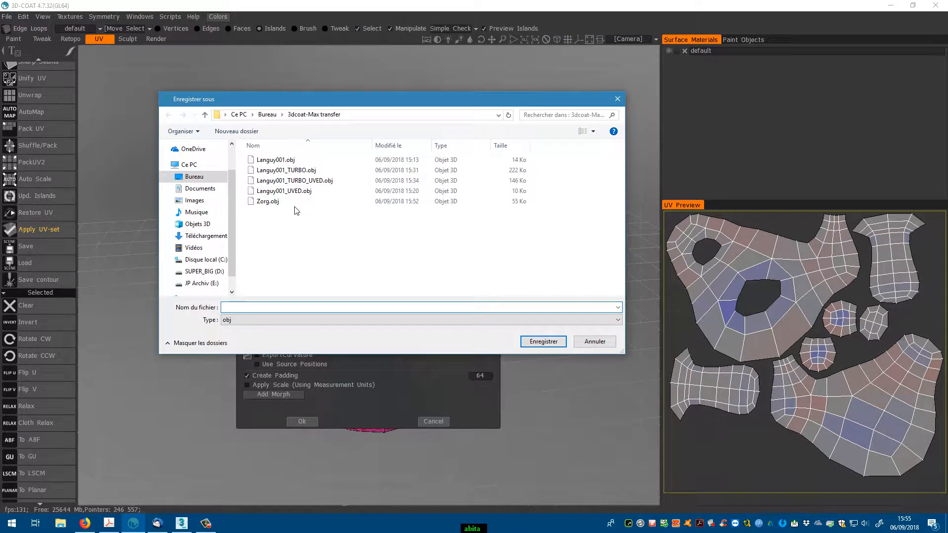
pyautogui.click(280, 204)
pyautogui.click(238, 308)
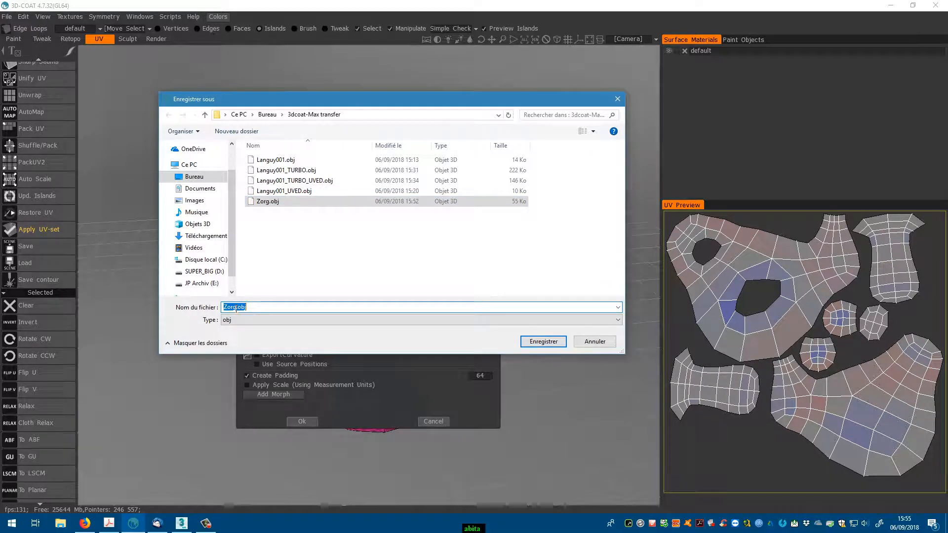
pyautogui.click(237, 308)
pyautogui.write('_UVED')
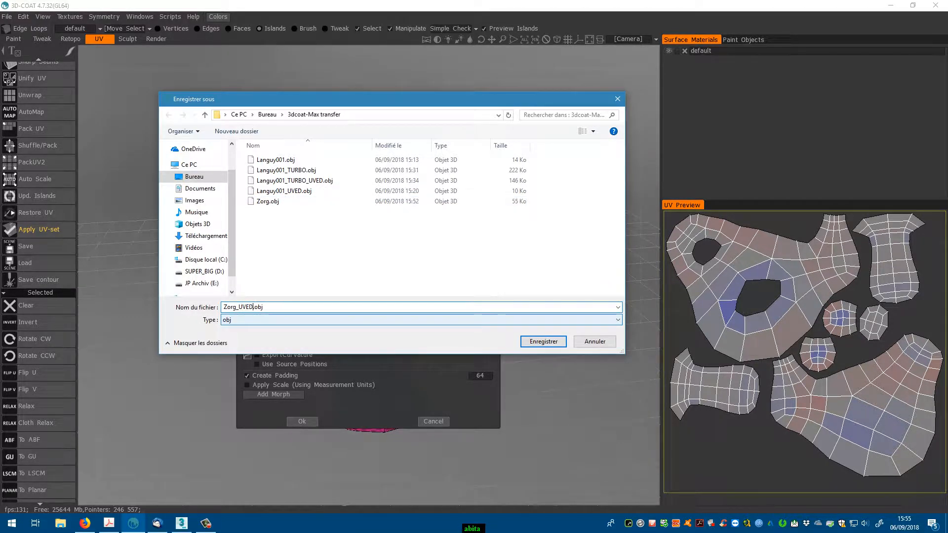
pyautogui.press('Return')
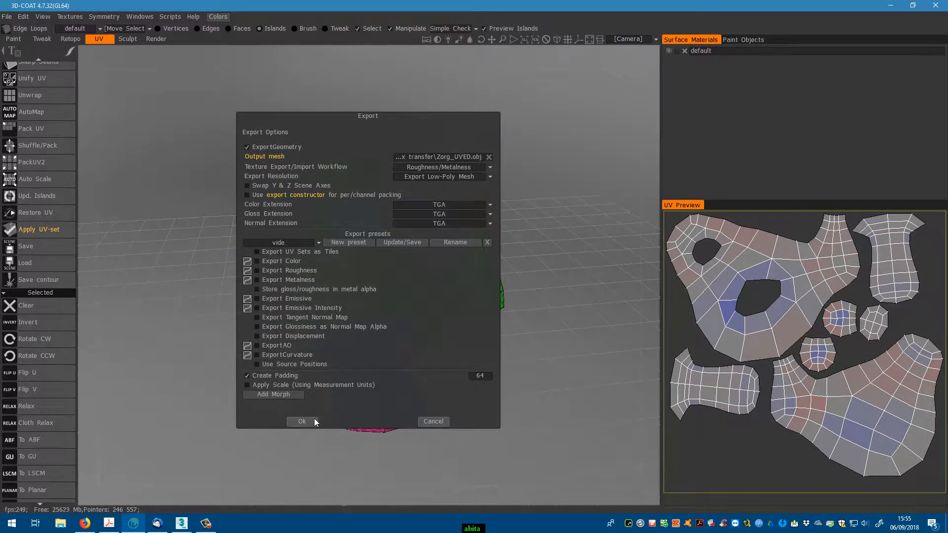
pyautogui.click(301, 421)
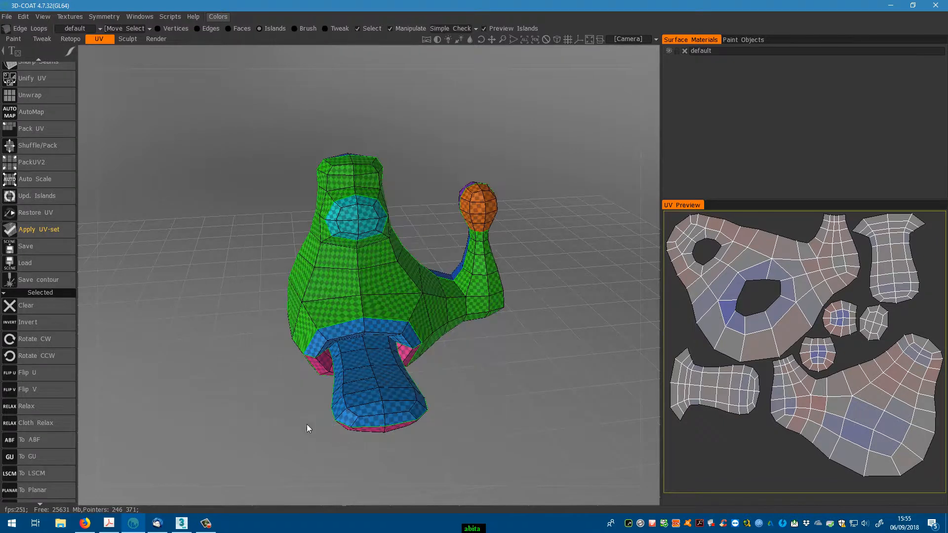
# Switch to 3ds Max, deselect the creature and save the scene as an incremental copy.
pyautogui.click(181, 523)
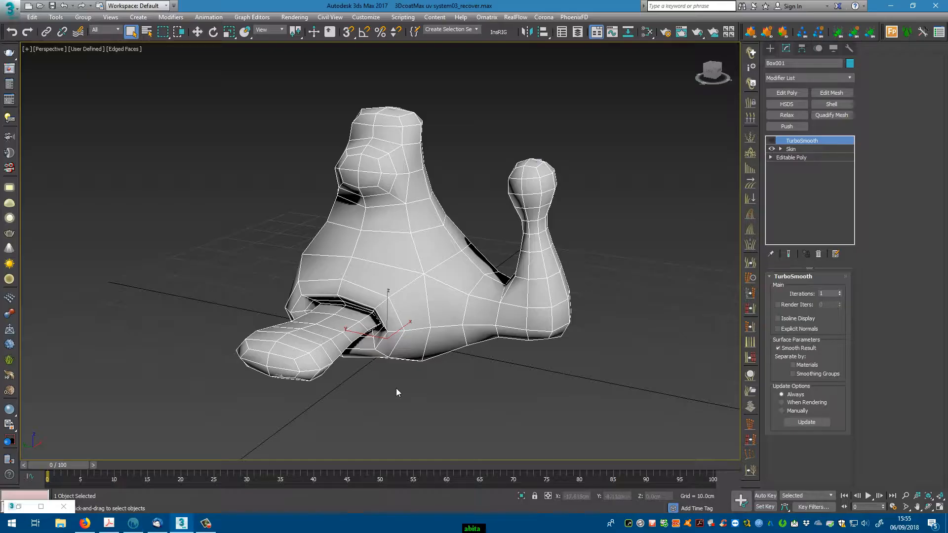
pyautogui.moveTo(81, 464); pyautogui.dragTo(35, 472)
pyautogui.hotkey('ctrl', 's')
pyautogui.keyDown('alt'); pyautogui.moveTo(320, 397); pyautogui.dragTo(354, 398, button='middle'); pyautogui.keyUp('alt')
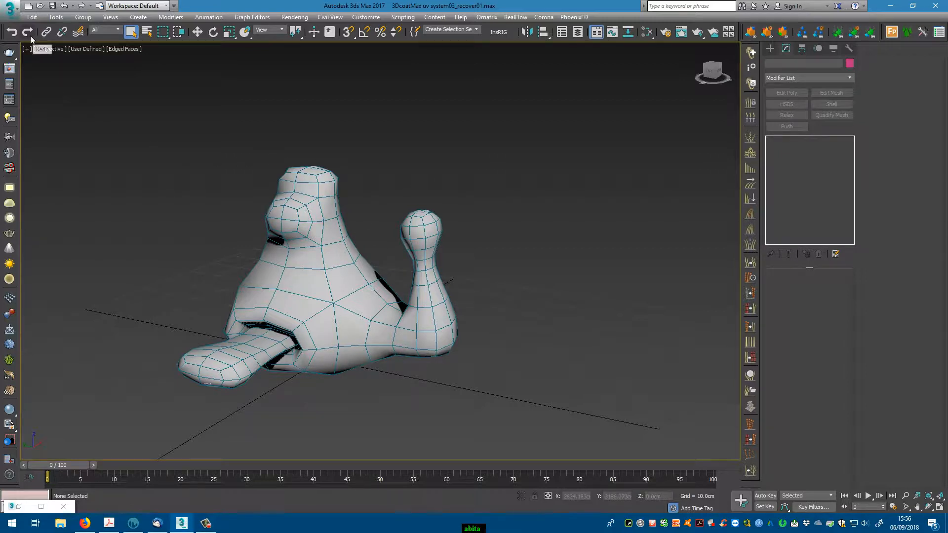
# Choose Zorg_UVED.obj from the 3dcoat-Max transfer folder on the desktop as the file to import.
pyautogui.click(10, 9)
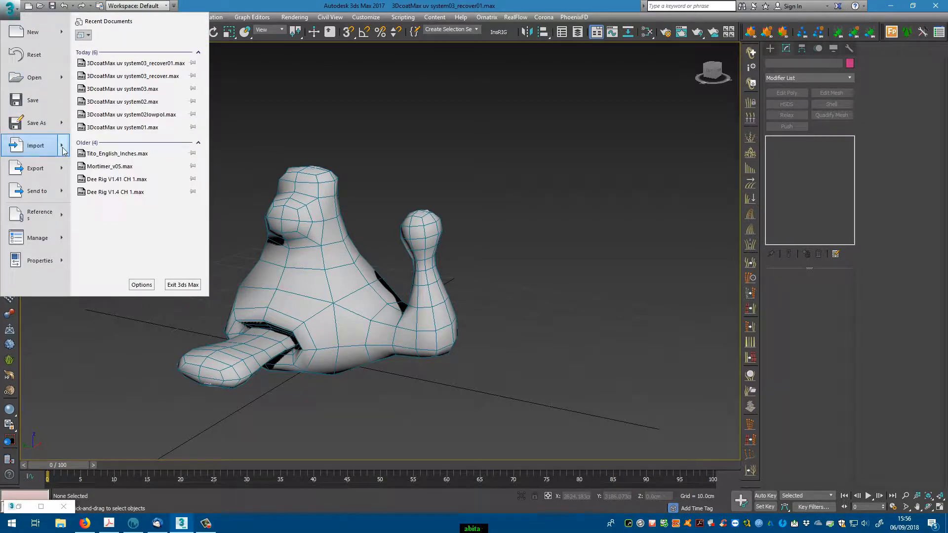
pyautogui.moveTo(64, 151)
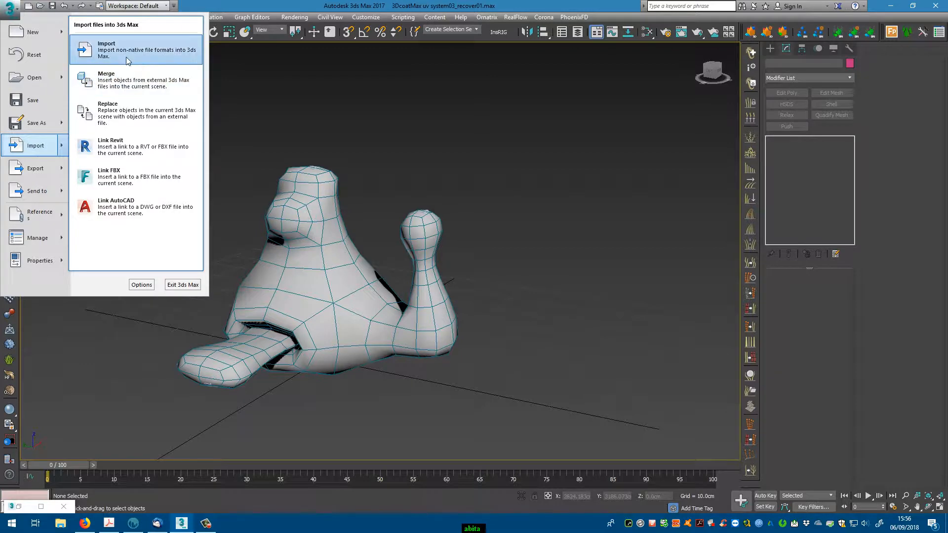
pyautogui.click(99, 43)
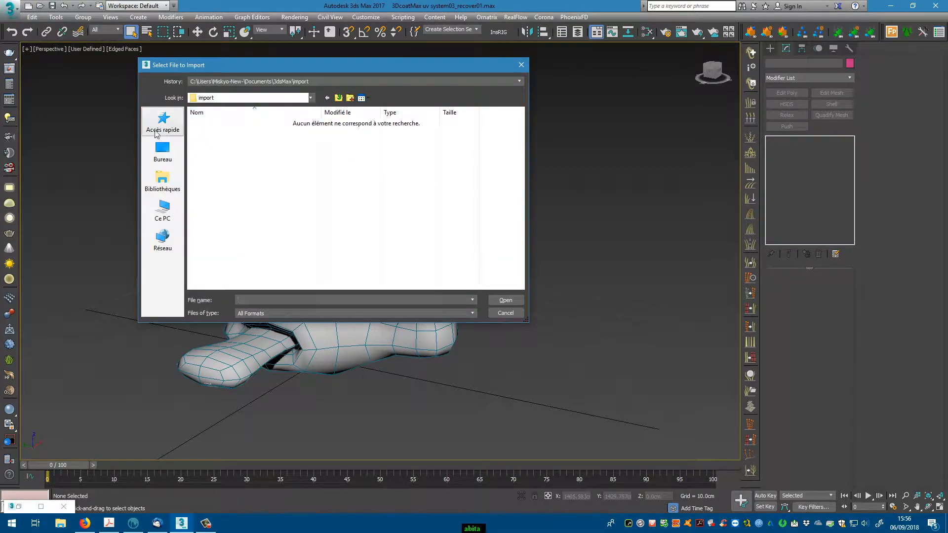
pyautogui.click(181, 154)
pyautogui.doubleClick(247, 190)
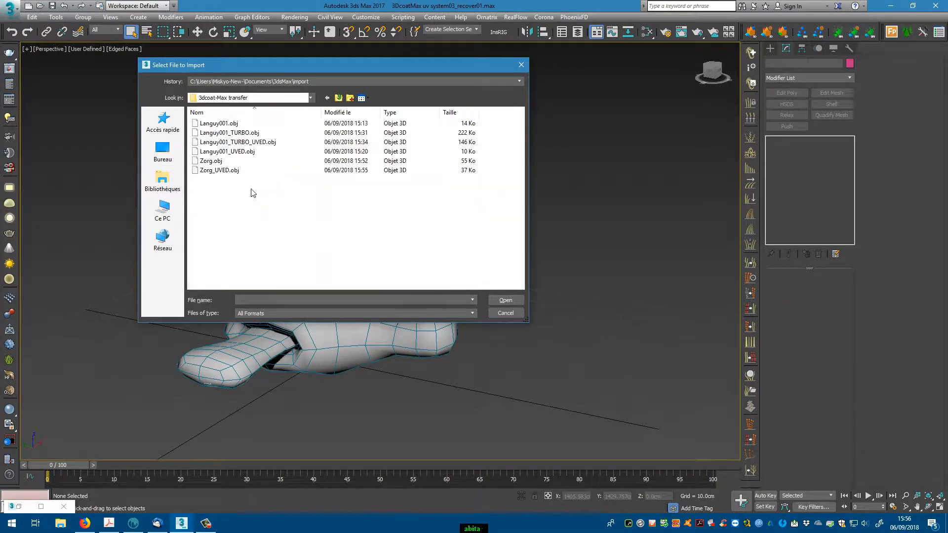
pyautogui.click(215, 173)
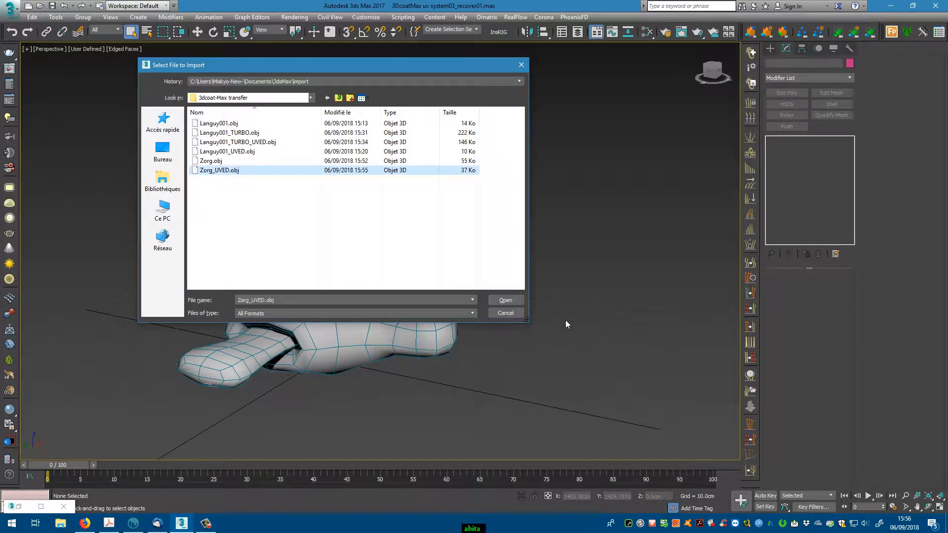
pyautogui.click(506, 300)
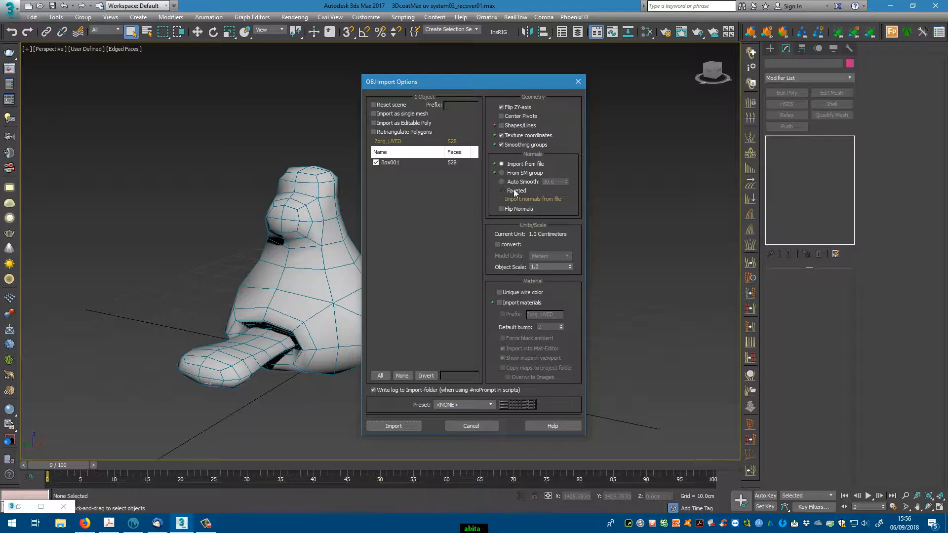
# Import the OBJ with its current options and resolve the name conflict by naming the mesh kokokoko.
pyautogui.click(409, 426)
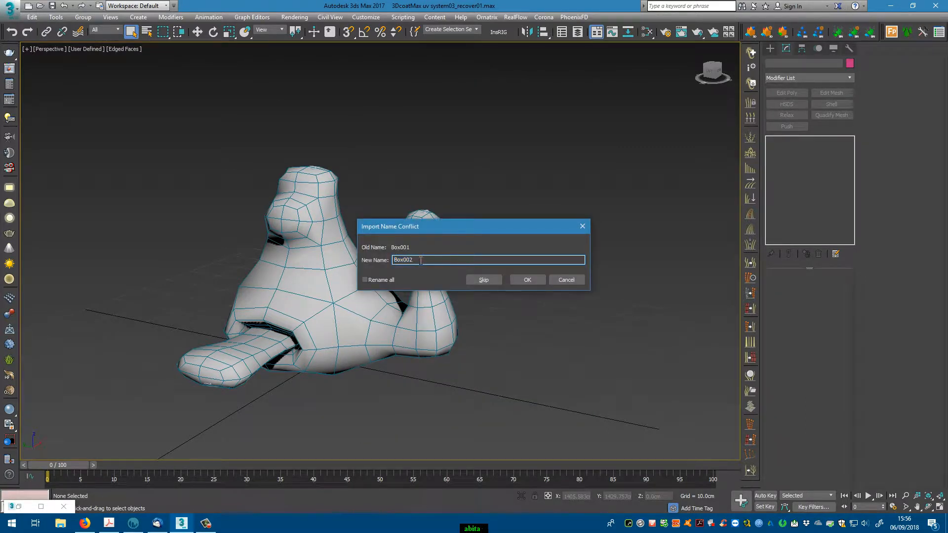
pyautogui.write('k')
pyautogui.click(533, 279)
# Move the imported creature about 58 cm in negative Y to stand beside the original, and save another incremental copy of the scene.
pyautogui.scroll(2, 442, 342)
pyautogui.scroll(-4, 443, 341)
pyautogui.press('w')
pyautogui.moveTo(443, 341); pyautogui.dragTo(424, 347, button='middle')
pyautogui.moveTo(311, 339); pyautogui.dragTo(510, 339)
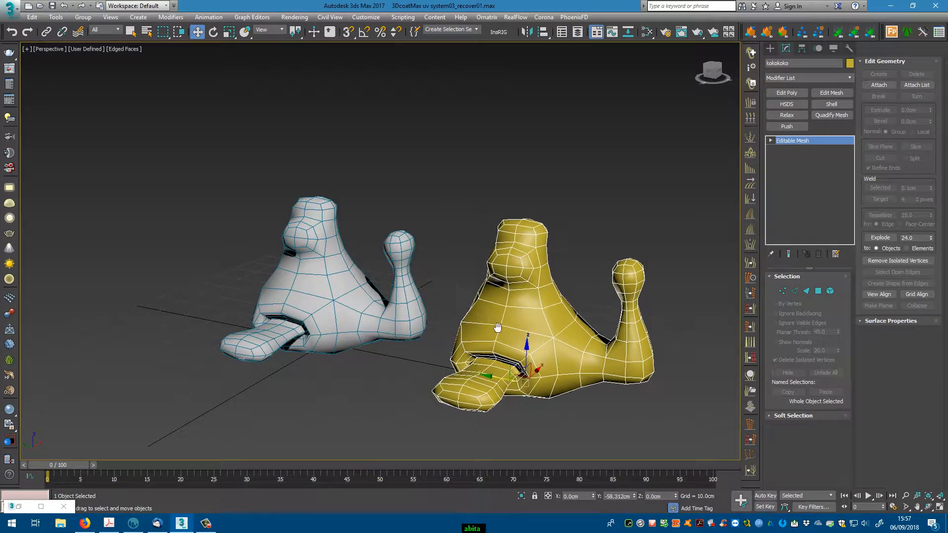
pyautogui.moveTo(546, 335); pyautogui.dragTo(509, 321, button='middle')
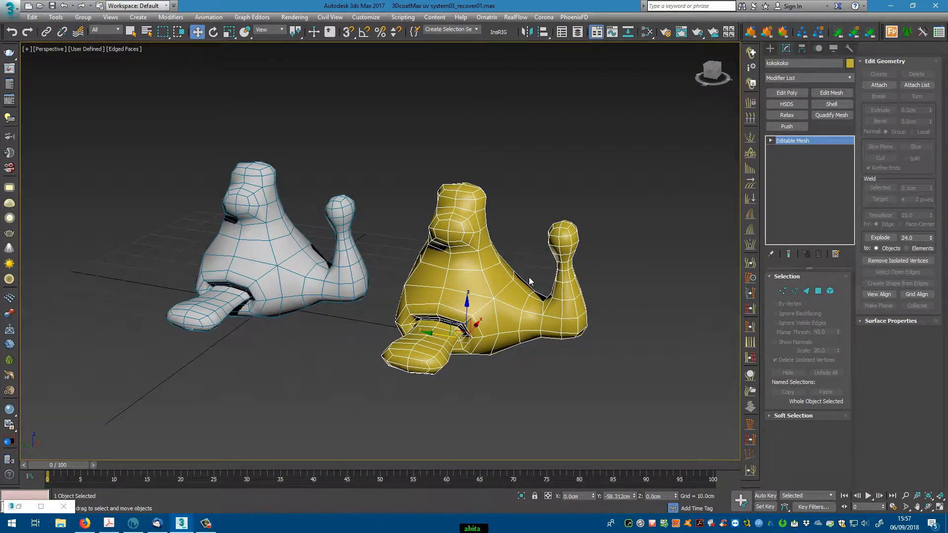
pyautogui.keyDown('alt'); pyautogui.moveTo(561, 302); pyautogui.dragTo(613, 312, button='middle'); pyautogui.keyUp('alt')
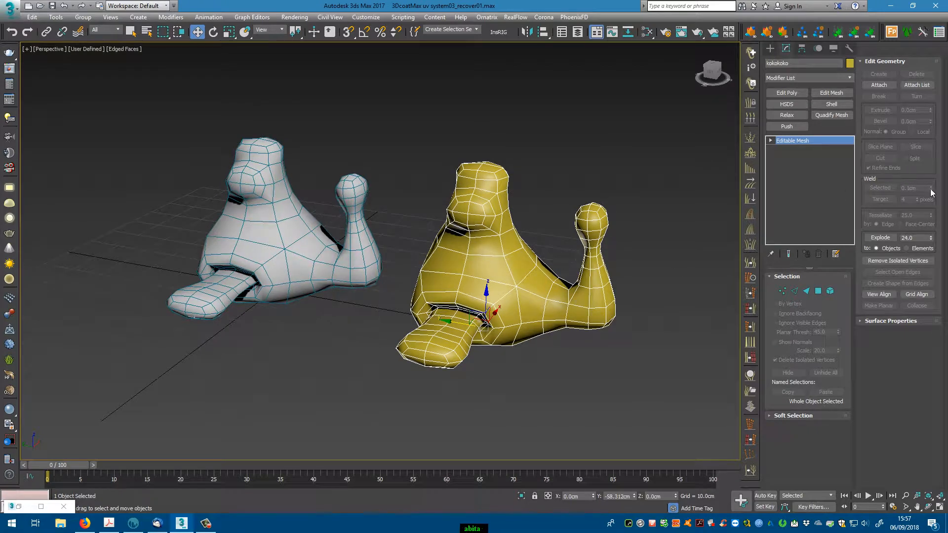
pyautogui.keyDown('alt'); pyautogui.moveTo(706, 213); pyautogui.dragTo(703, 191, button='middle'); pyautogui.keyUp('alt')
pyautogui.hotkey('ctrl', 's')
# Add a Turn to Poly modifier to the imported creature mesh.
pyautogui.click(848, 79)
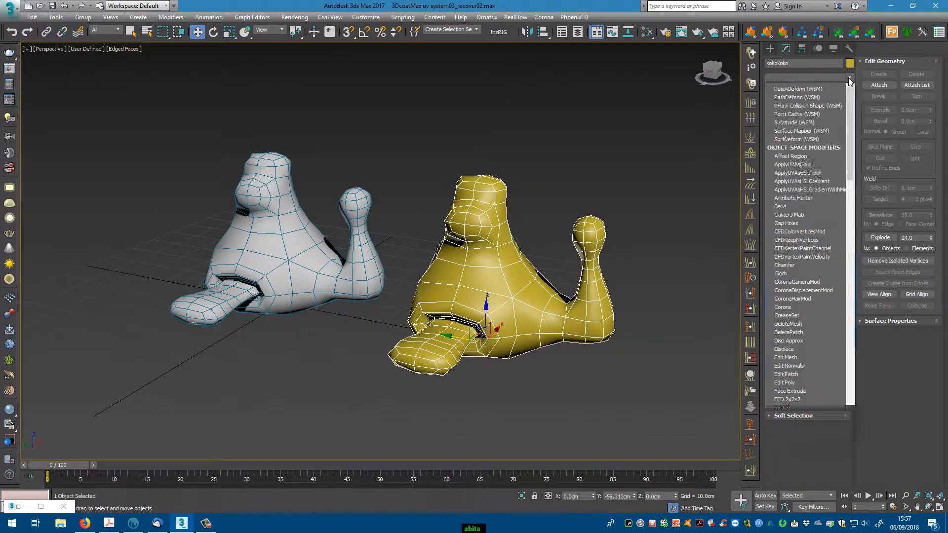
pyautogui.press('t')
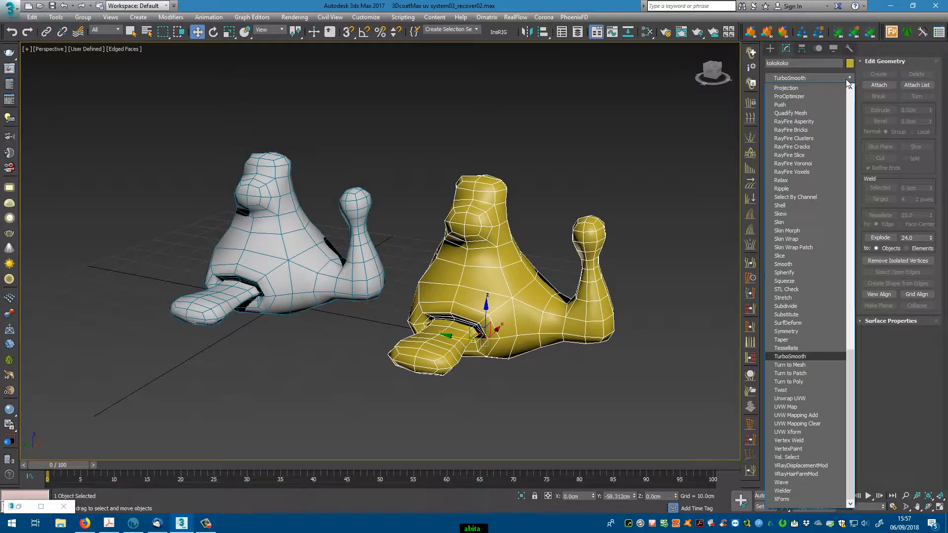
pyautogui.click(796, 381)
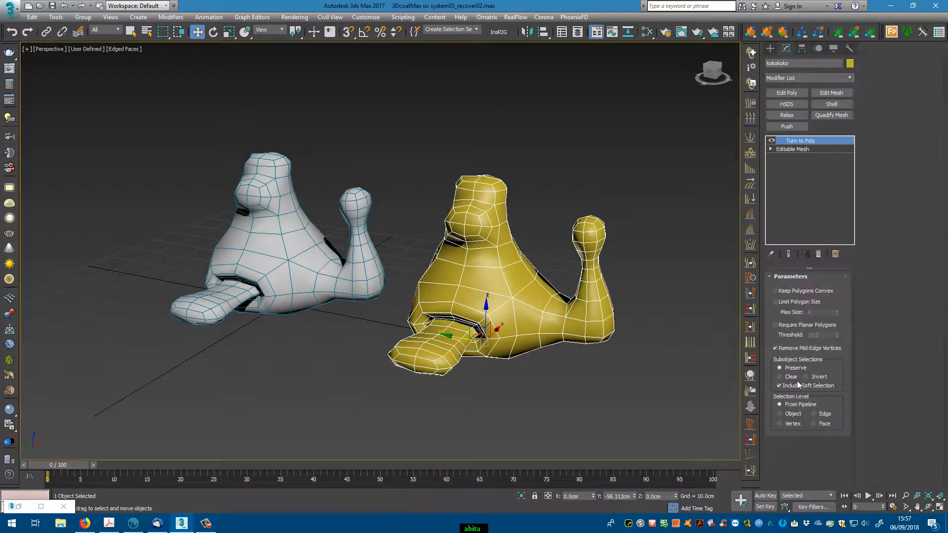
# Open the Slate Material Editor and assign a material to the imported creature.
pyautogui.click(645, 33)
pyautogui.moveTo(612, 149); pyautogui.dragTo(686, 289)
pyautogui.moveTo(690, 418); pyautogui.dragTo(469, 256)
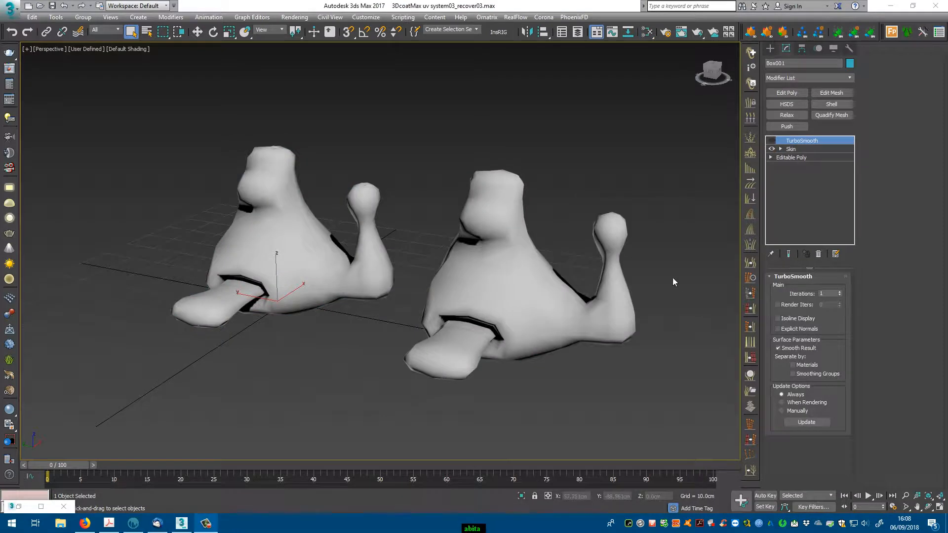
# Show the checker-mapped Material #2 shaded in the viewport, close the material editor and compare the checker pattern on both creatures.
pyautogui.moveTo(673, 278); pyautogui.dragTo(670, 269, button='middle')
pyautogui.click(612, 282)
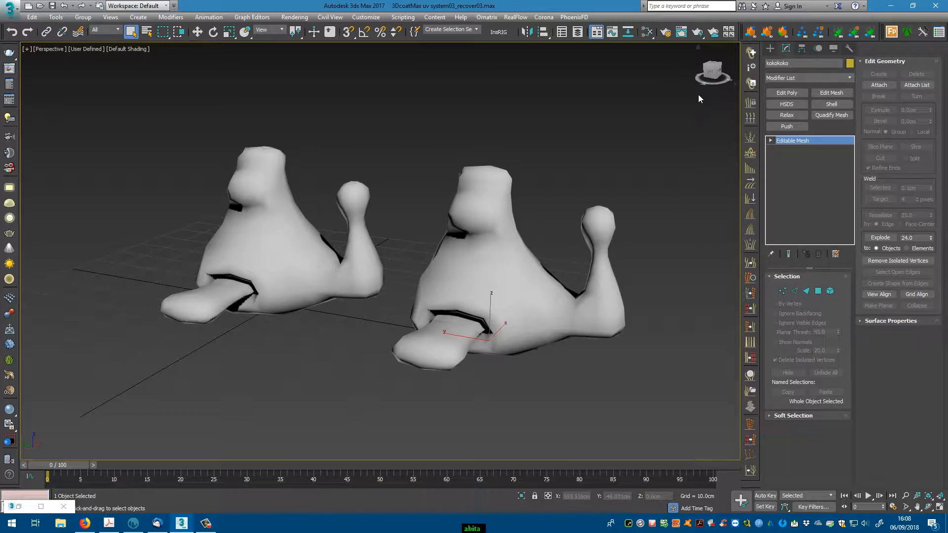
pyautogui.press('m')
pyautogui.moveTo(657, 166); pyautogui.dragTo(803, 144)
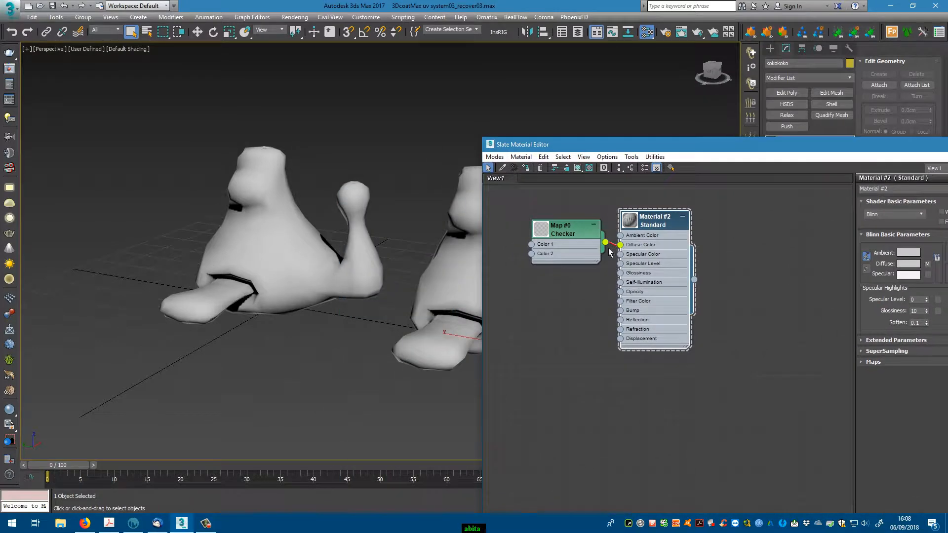
pyautogui.moveTo(659, 223); pyautogui.dragTo(669, 224)
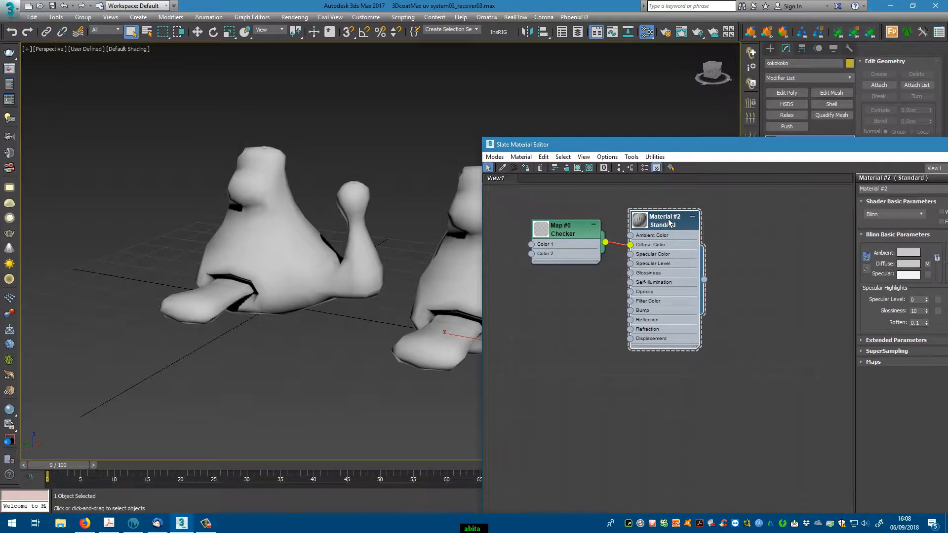
pyautogui.click(578, 168)
pyautogui.moveTo(636, 147); pyautogui.dragTo(269, 183)
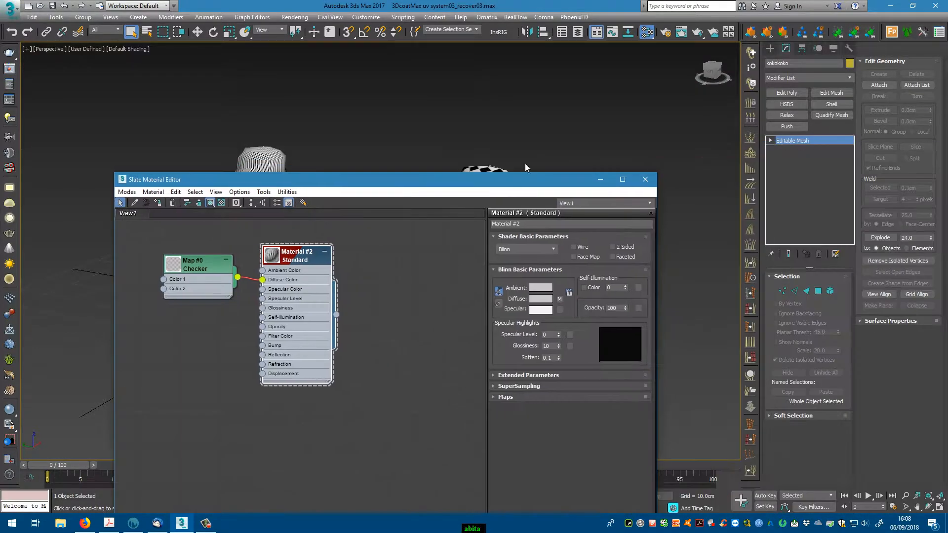
pyautogui.click(646, 180)
pyautogui.moveTo(620, 278); pyautogui.dragTo(547, 289, button='middle')
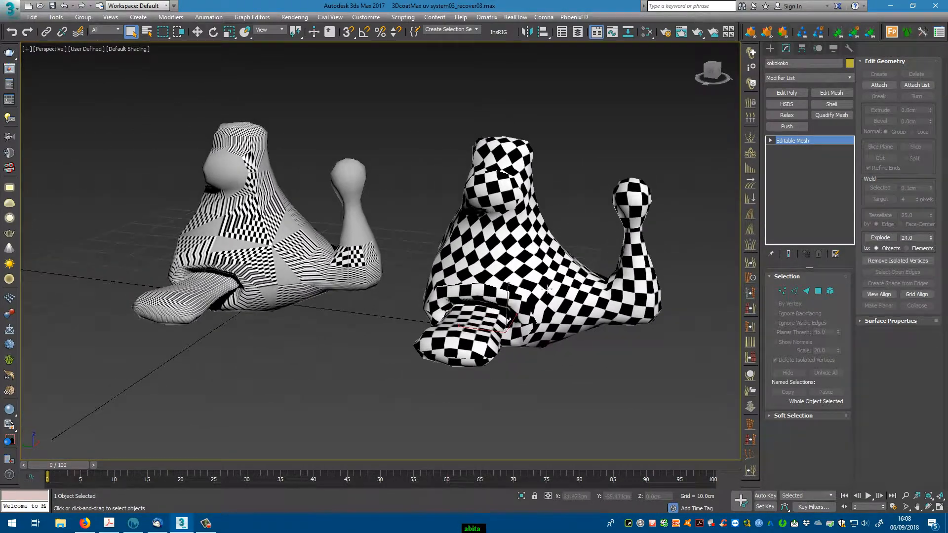
pyautogui.click(587, 354)
pyautogui.click(619, 317)
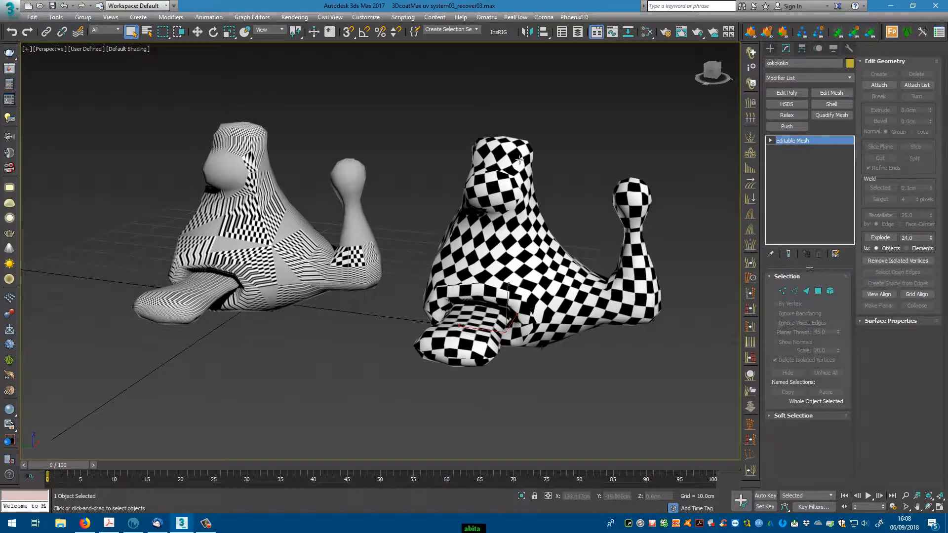
pyautogui.click(308, 228)
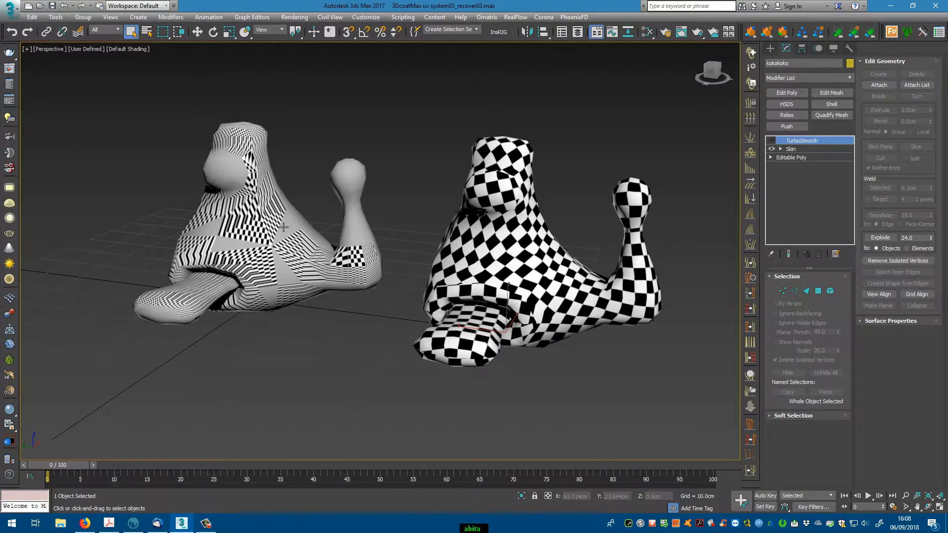
# Add an Unwrap UVW modifier directly on the imported creature's Editable Mesh and copy that modifier.
pyautogui.click(478, 249)
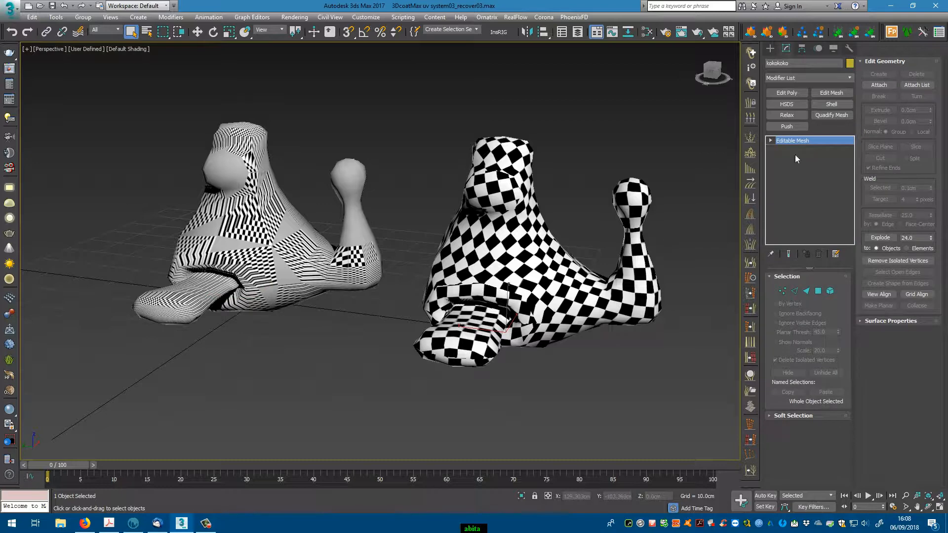
pyautogui.click(850, 77)
pyautogui.press('u')
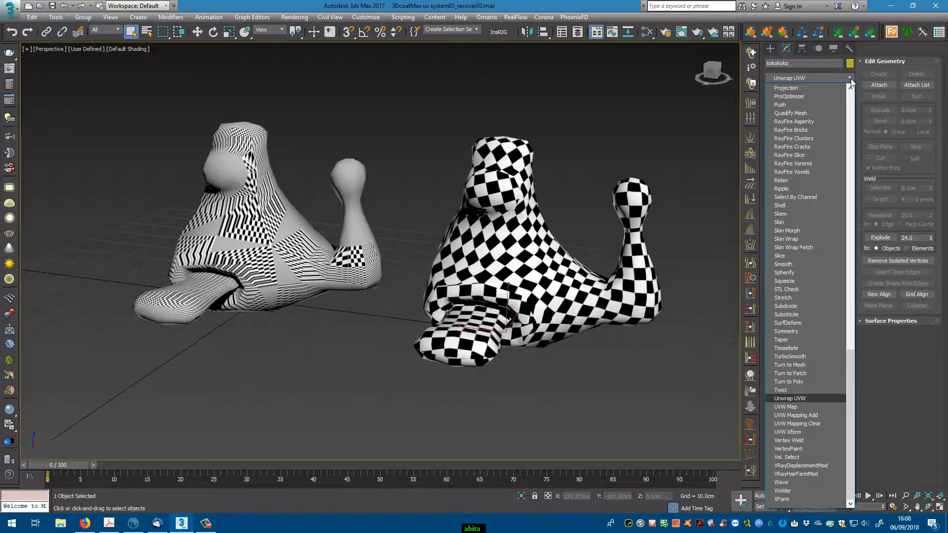
pyautogui.press('Return')
pyautogui.click(826, 141)
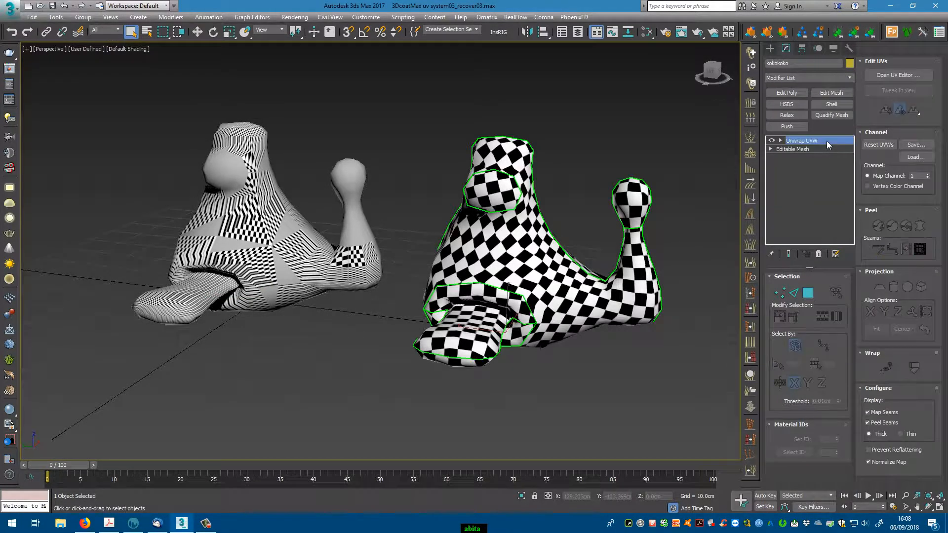
pyautogui.rightClick(813, 141)
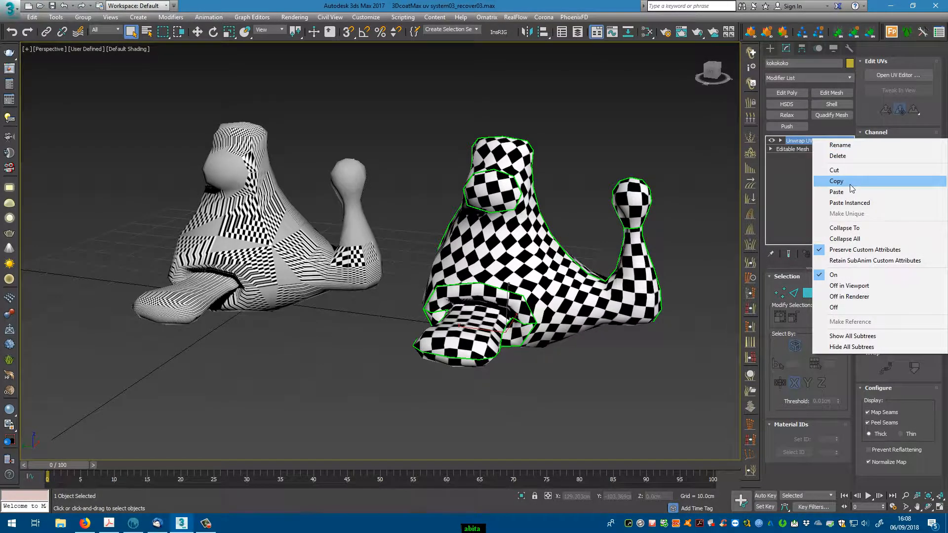
pyautogui.click(836, 178)
# Try pasting the copied Unwrap UVW modifier above Skin on the original creature, and remove it from the stack again.
pyautogui.click(306, 197)
pyautogui.click(798, 148)
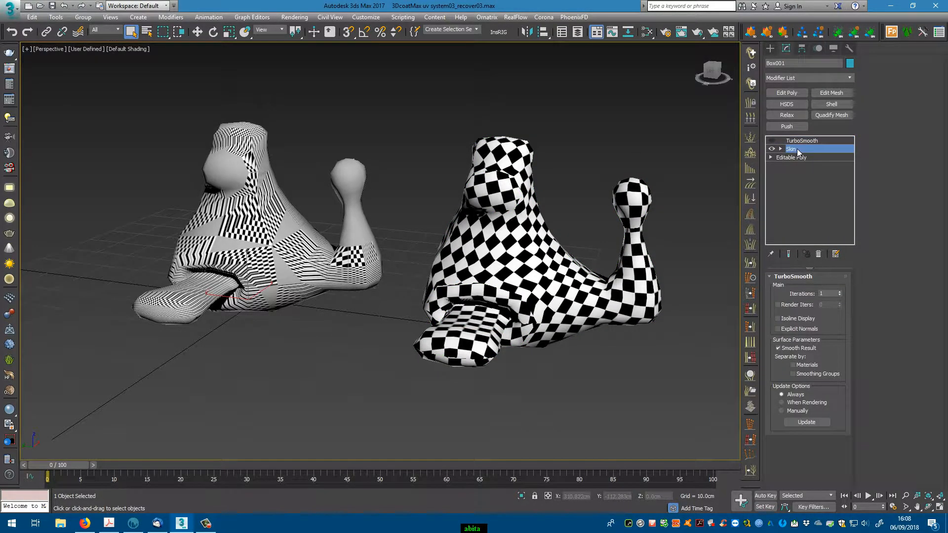
pyautogui.rightClick(798, 150)
pyautogui.click(820, 201)
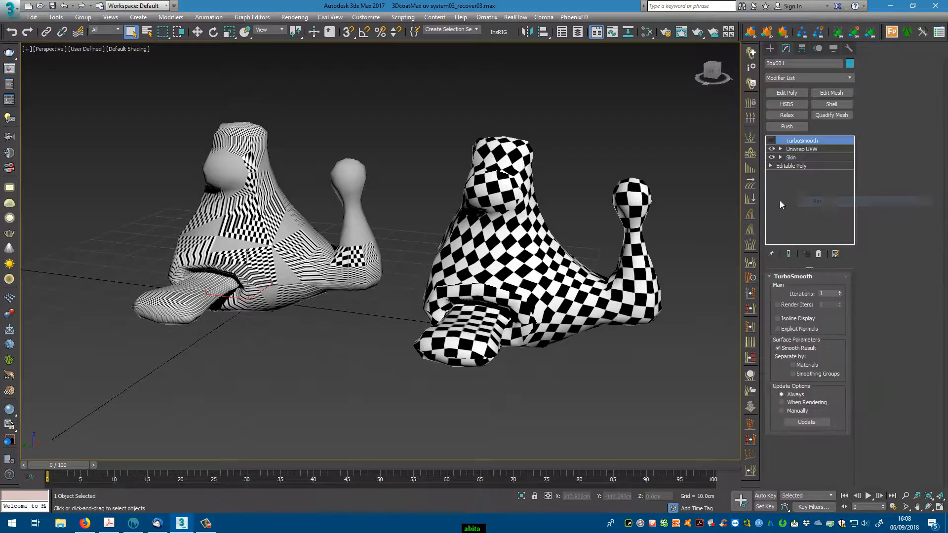
pyautogui.click(819, 149)
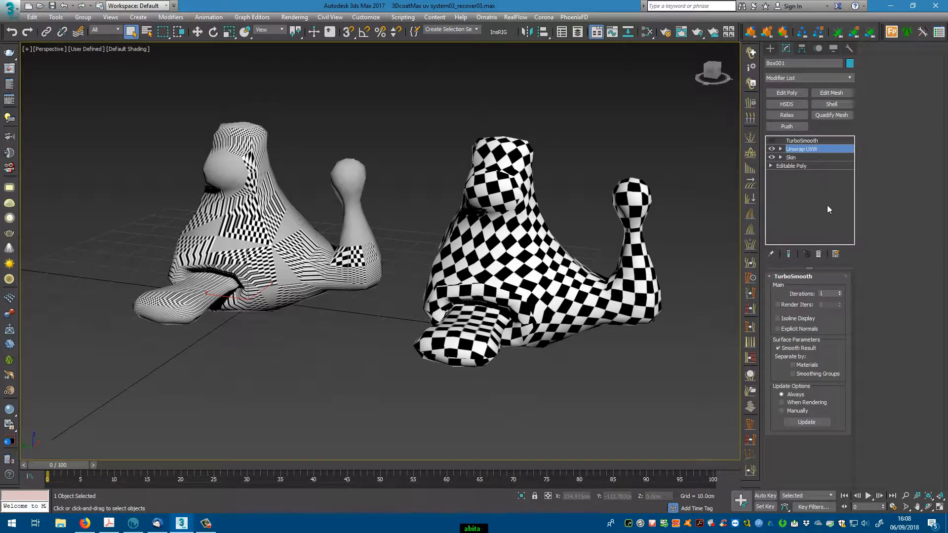
pyautogui.click(837, 148)
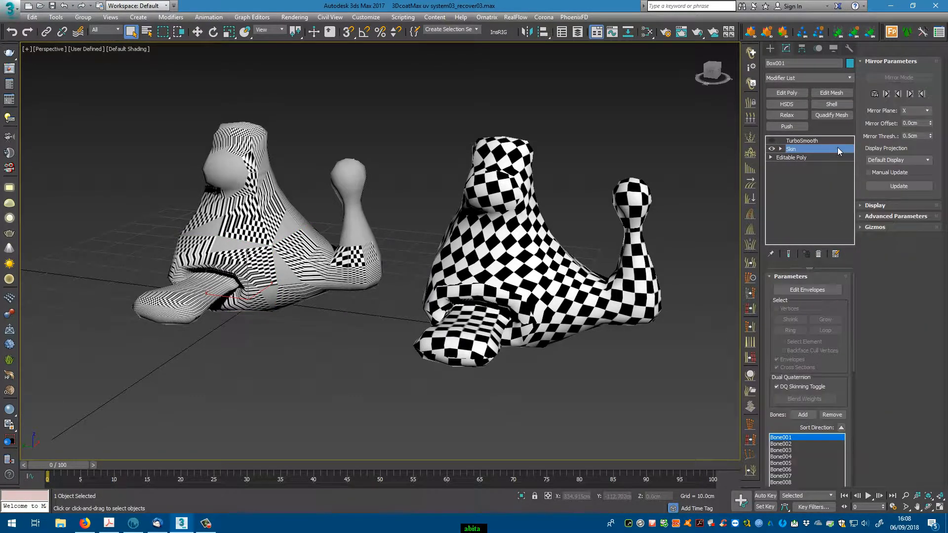
# Add a Turn to Poly modifier above the original creature's Skin and paste the copied Unwrap UVW on top of it.
pyautogui.click(850, 76)
pyautogui.write('tu')
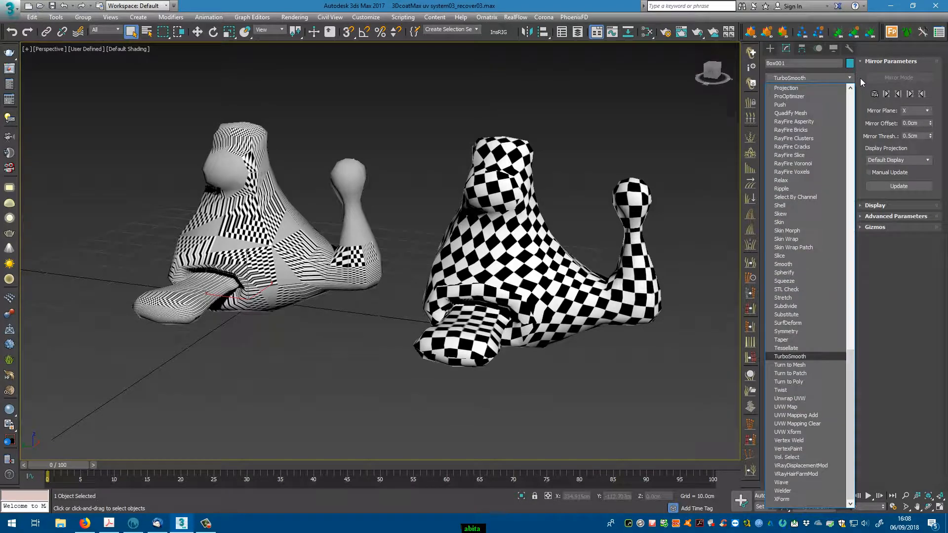
pyautogui.click(823, 381)
pyautogui.rightClick(828, 148)
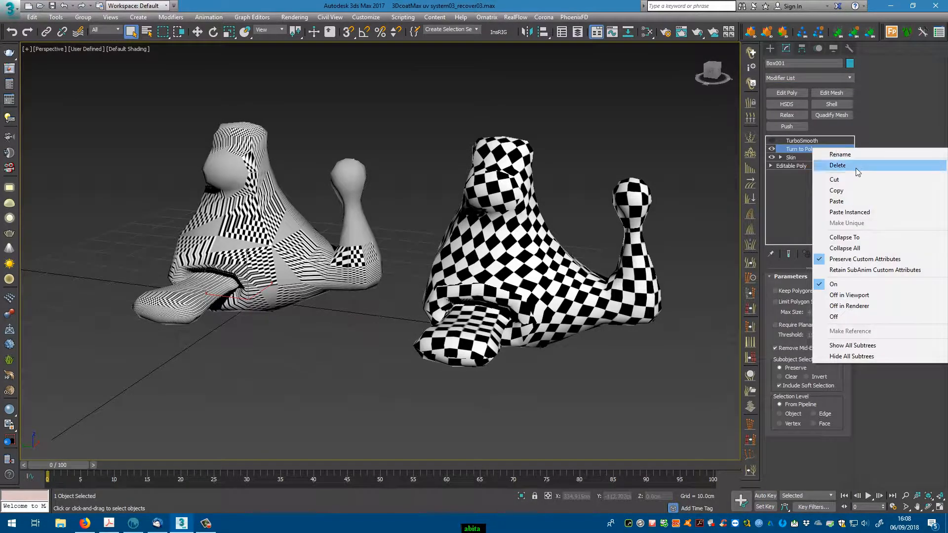
pyautogui.click(867, 202)
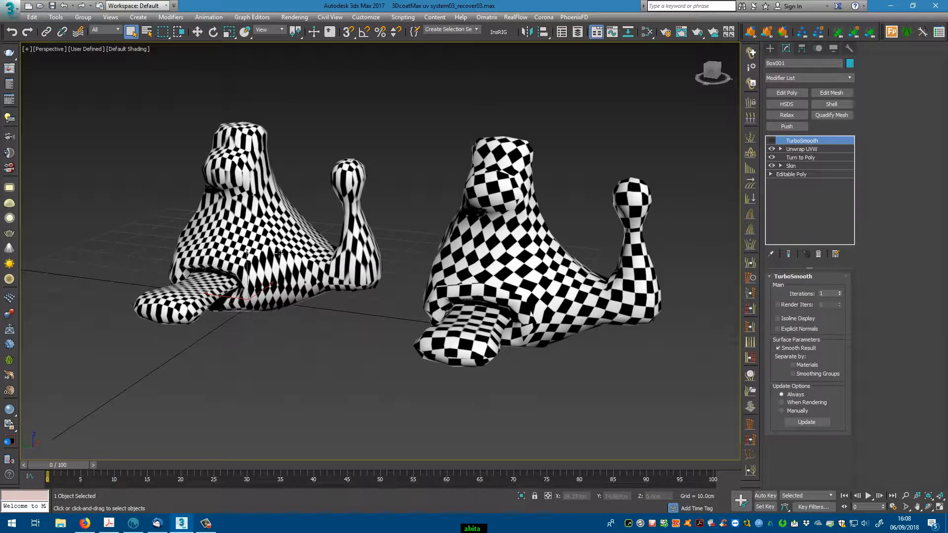
# Delete Unwrap UVW and Turn to Poly from the original creature, and Unwrap UVW from the imported creature.
pyautogui.click(822, 148)
pyautogui.click(819, 254)
pyautogui.click(819, 254)
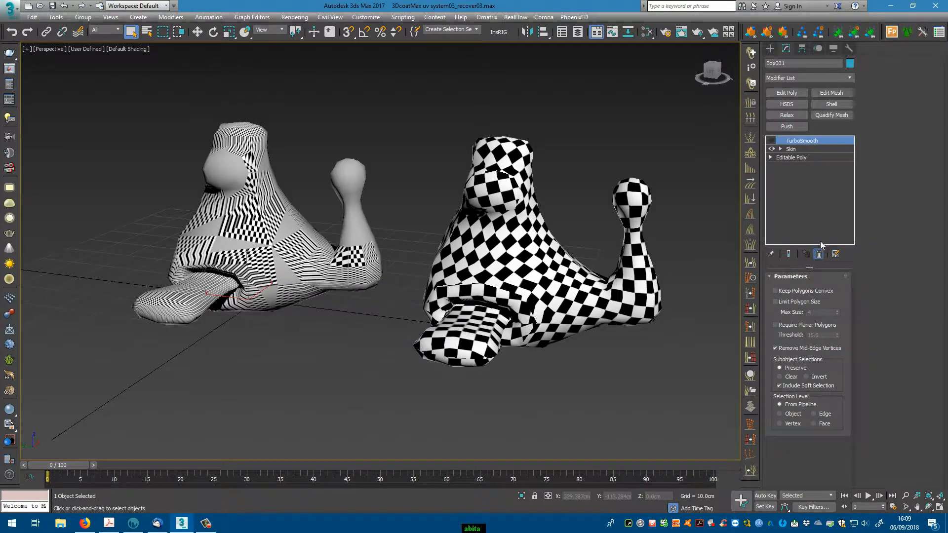
pyautogui.click(645, 234)
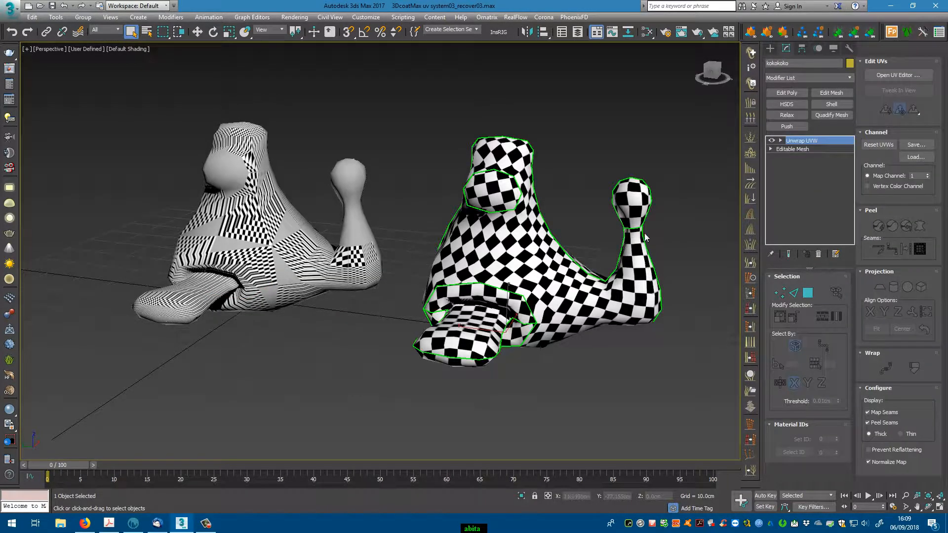
pyautogui.click(818, 254)
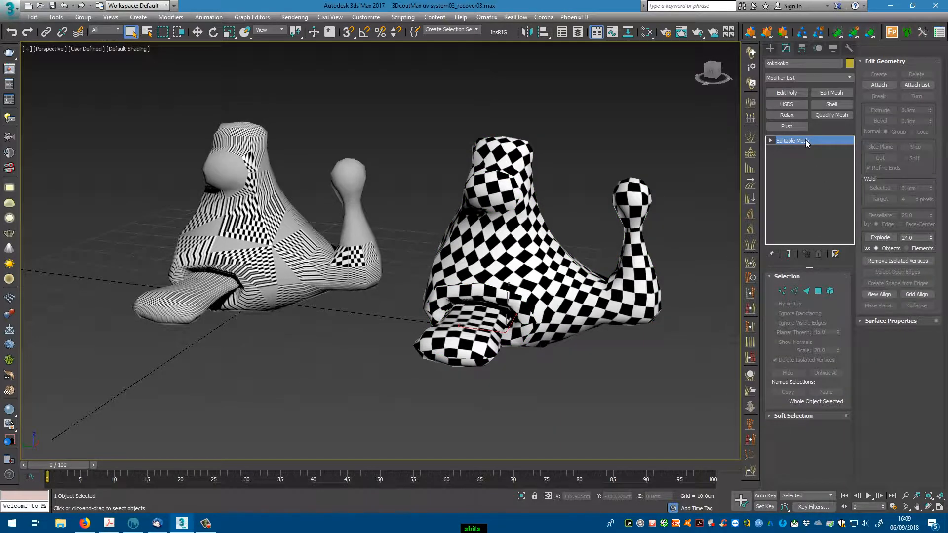
# Add a Turn to Poly modifier above the imported creature's Editable Mesh.
pyautogui.click(849, 79)
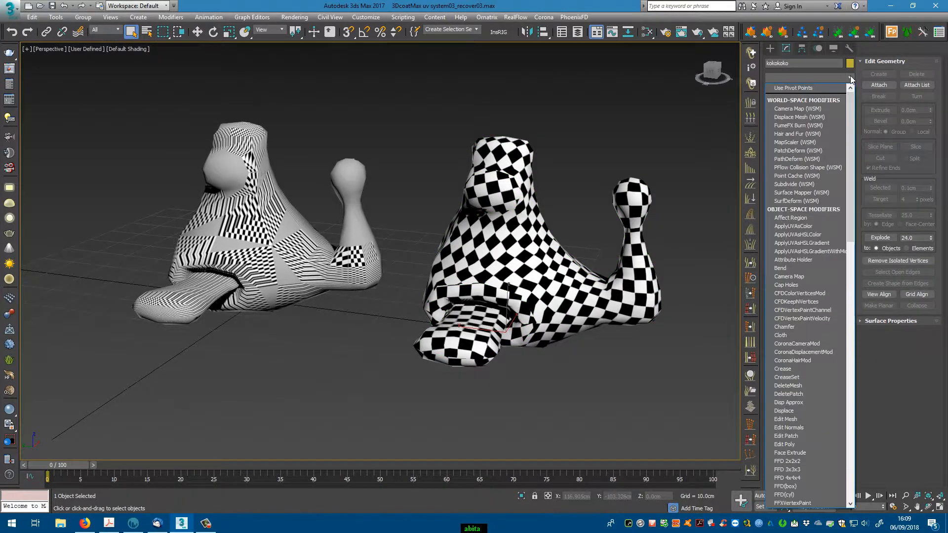
pyautogui.press('t')
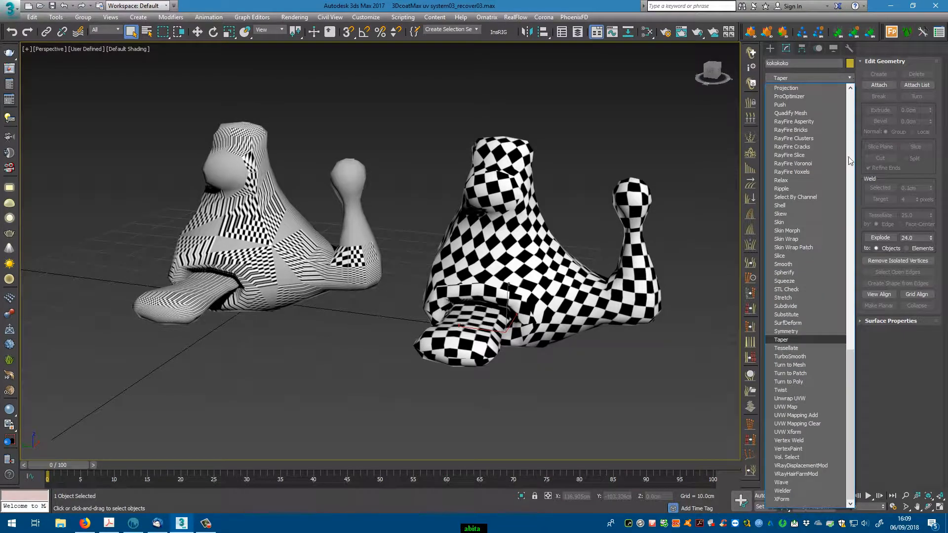
pyautogui.click(810, 381)
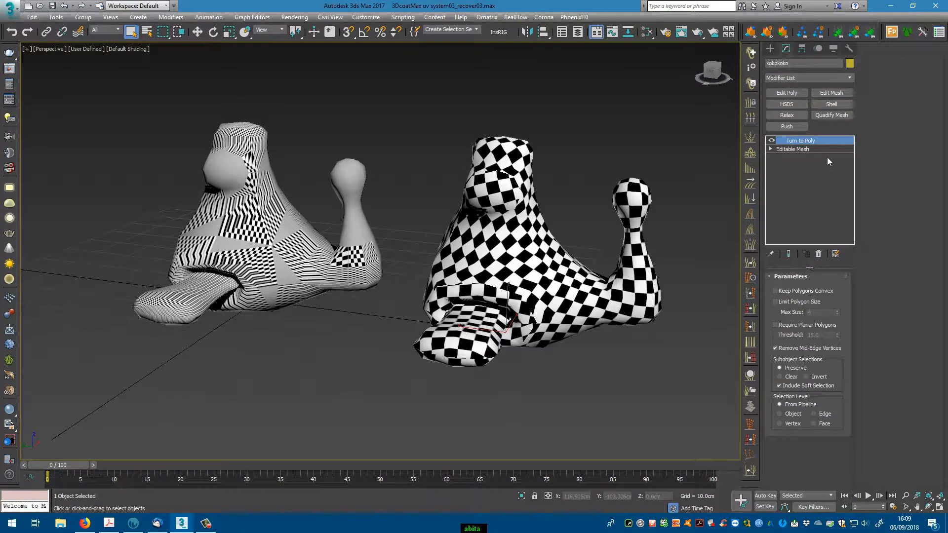
pyautogui.rightClick(826, 142)
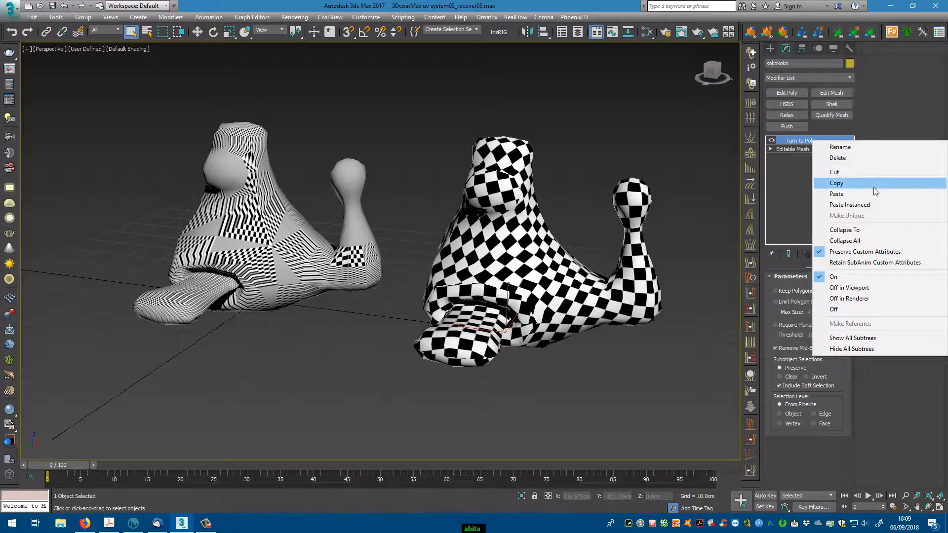
# Add an Unwrap UVW modifier above Turn to Poly on the imported creature and copy the Unwrap UVW modifier.
pyautogui.click(849, 78)
pyautogui.press('u')
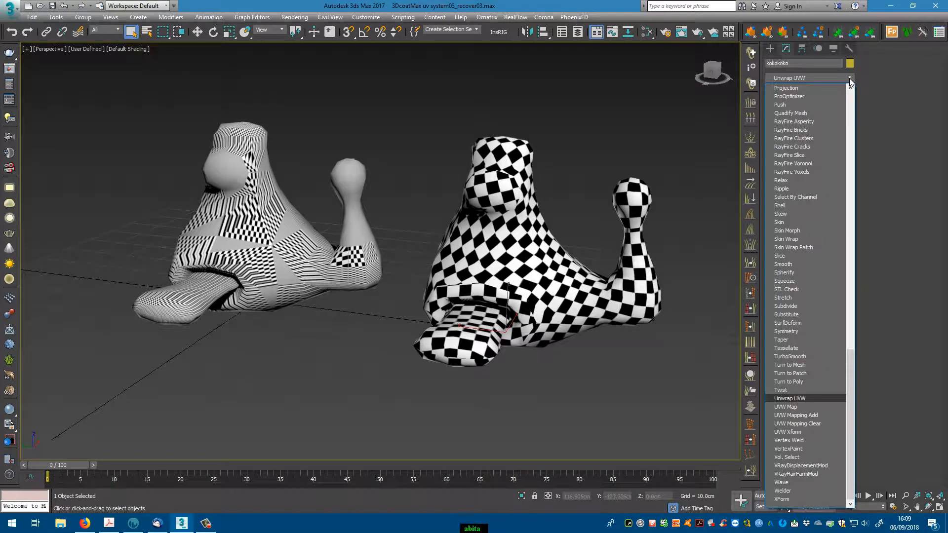
pyautogui.press('Return')
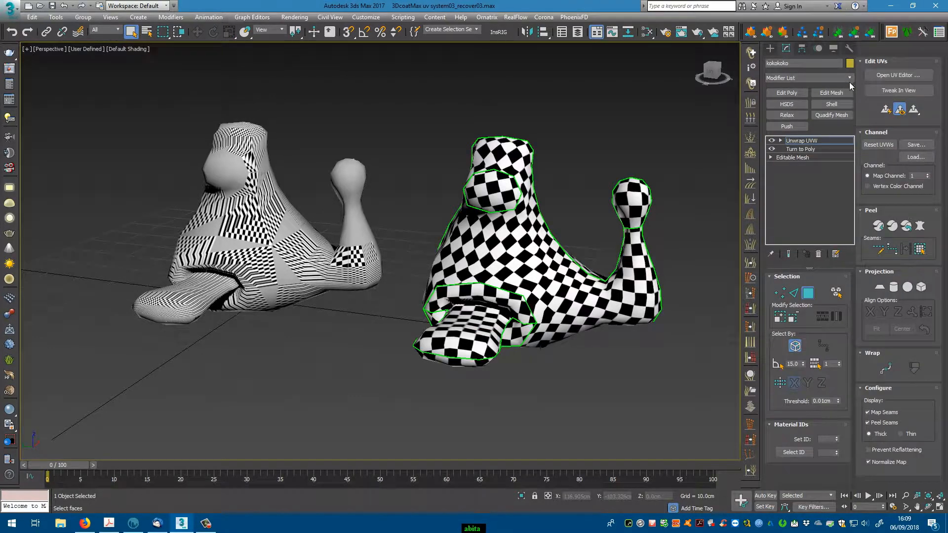
pyautogui.rightClick(806, 143)
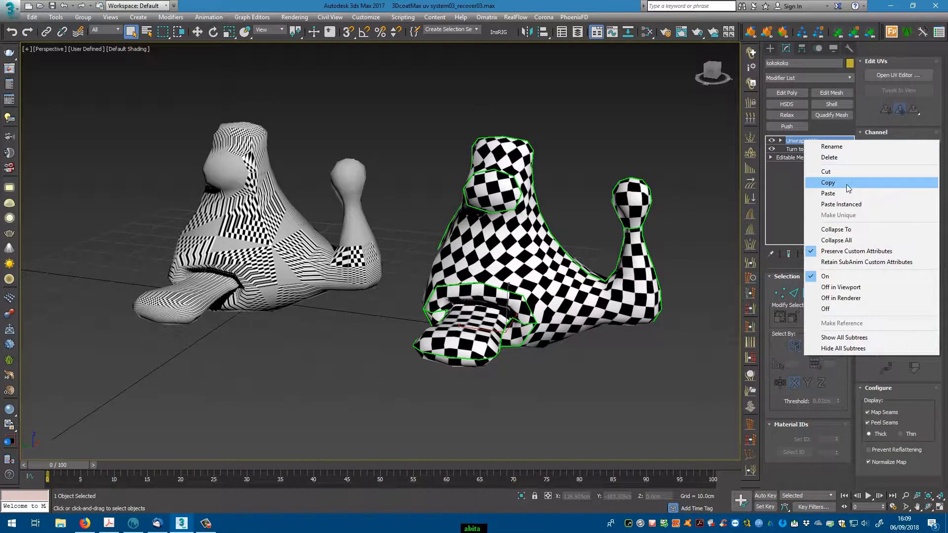
pyautogui.click(845, 183)
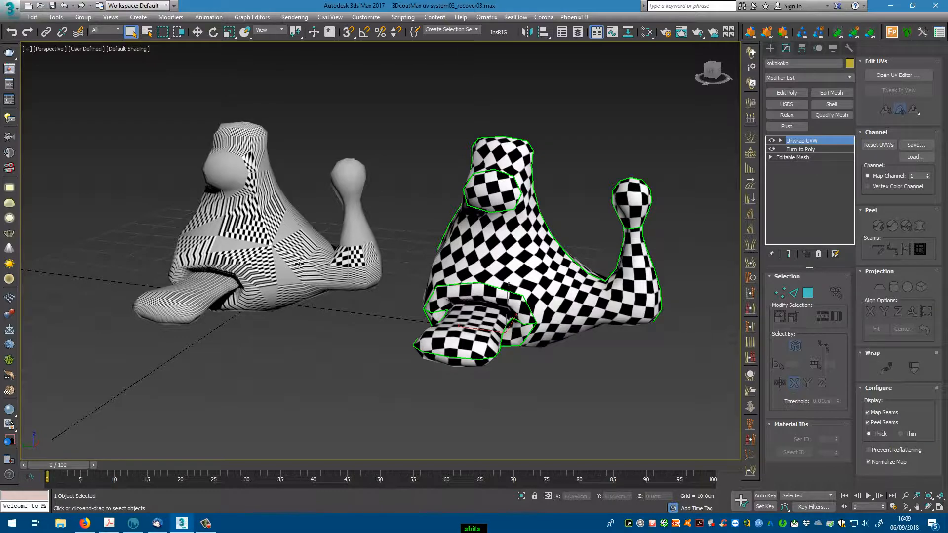
# Paste the copied Unwrap UVW directly above the Skin modifier on the original creature, below TurboSmooth.
pyautogui.click(276, 233)
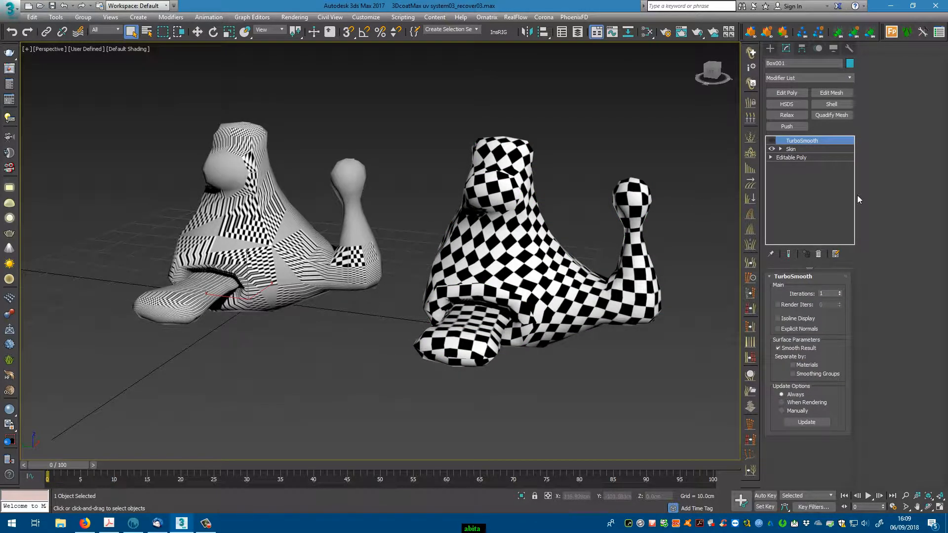
pyautogui.click(819, 148)
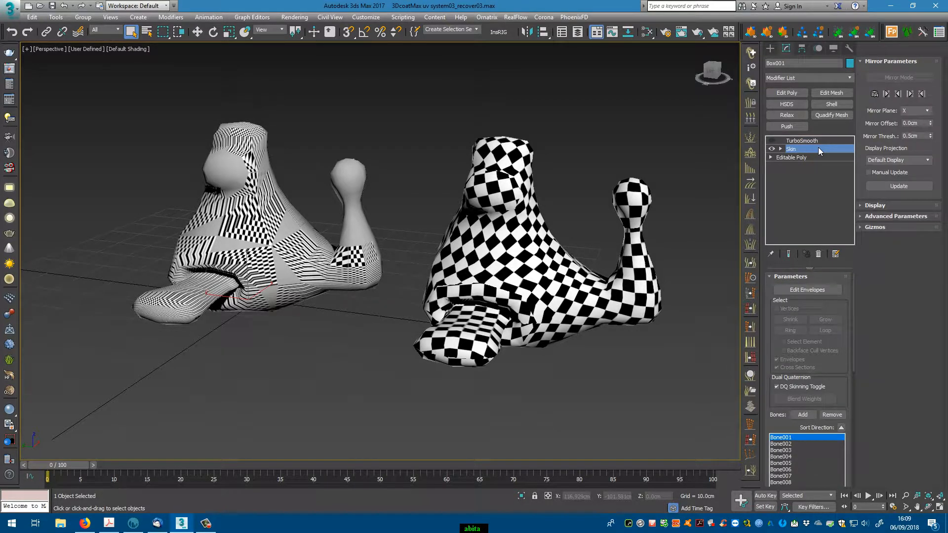
pyautogui.rightClick(818, 147)
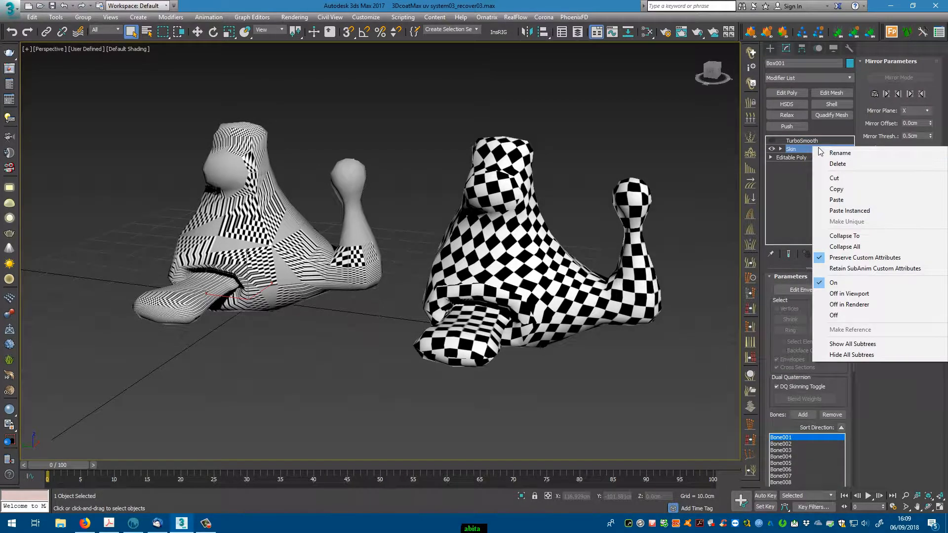
pyautogui.click(866, 199)
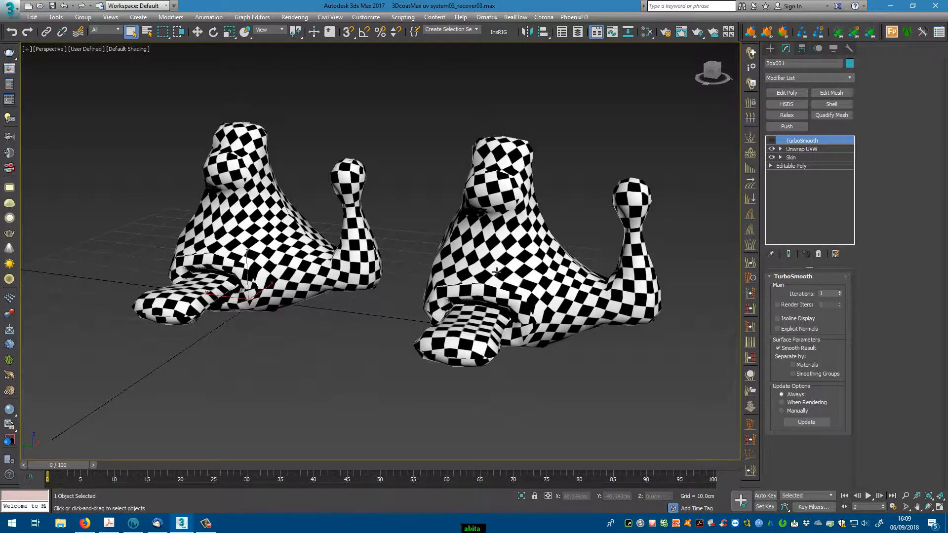
# Scrub the start of the animation and compare the checker pattern on both creatures from several angles.
pyautogui.keyDown('alt'); pyautogui.moveTo(496, 271); pyautogui.dragTo(388, 296, button='middle'); pyautogui.keyUp('alt')
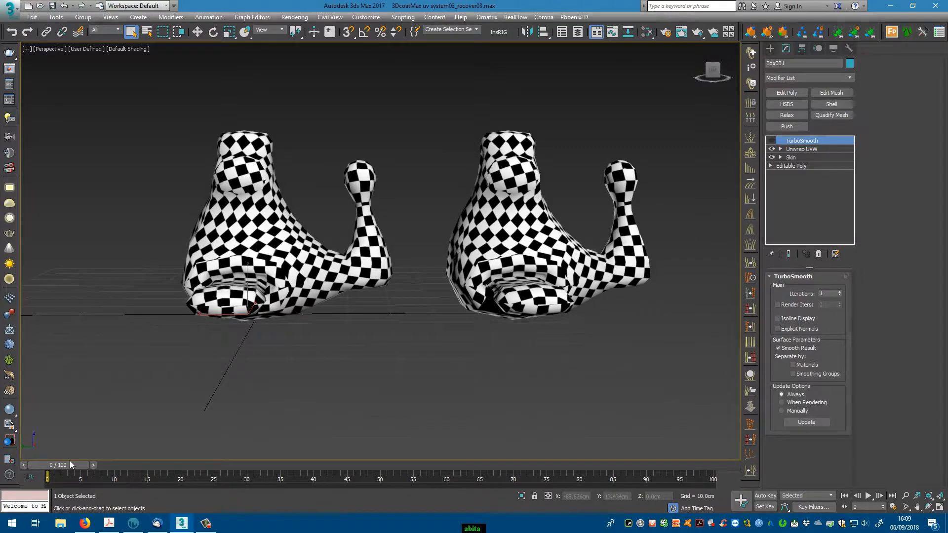
pyautogui.moveTo(69, 465)
pyautogui.mouseDown()
pyautogui.moveTo(126, 465)
pyautogui.moveTo(67, 463)
pyautogui.moveTo(85, 464)
pyautogui.mouseUp()
pyautogui.keyDown('alt'); pyautogui.moveTo(398, 351); pyautogui.dragTo(360, 365, button='middle'); pyautogui.keyUp('alt')
pyautogui.moveTo(96, 466); pyautogui.dragTo(71, 465)
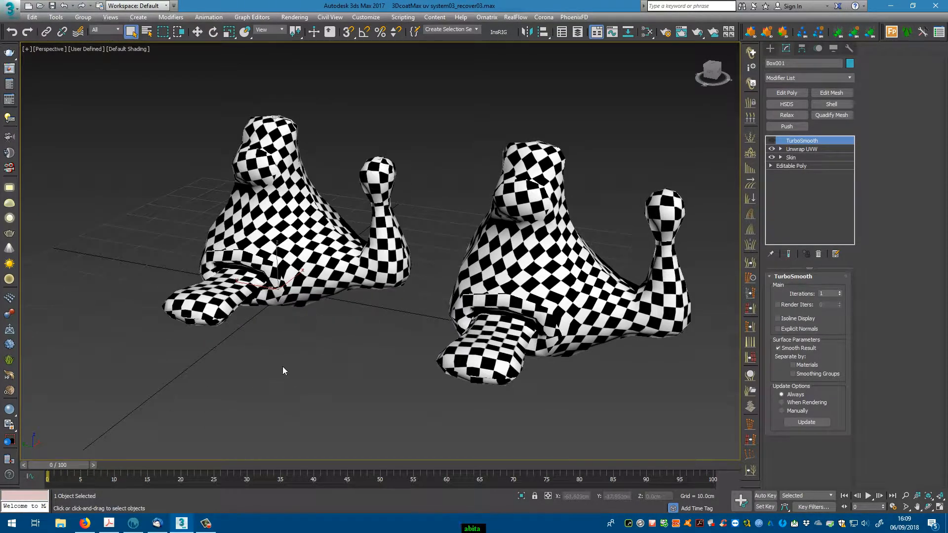
pyautogui.keyDown('alt'); pyautogui.moveTo(283, 366); pyautogui.dragTo(316, 360, button='middle'); pyautogui.keyUp('alt')
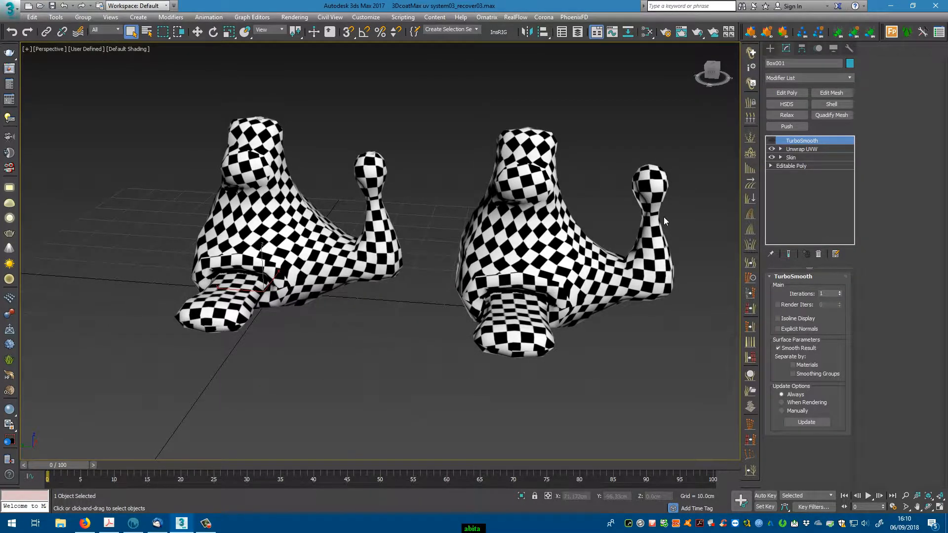
pyautogui.keyDown('alt'); pyautogui.moveTo(527, 204); pyautogui.dragTo(536, 218, button='middle'); pyautogui.keyUp('alt')
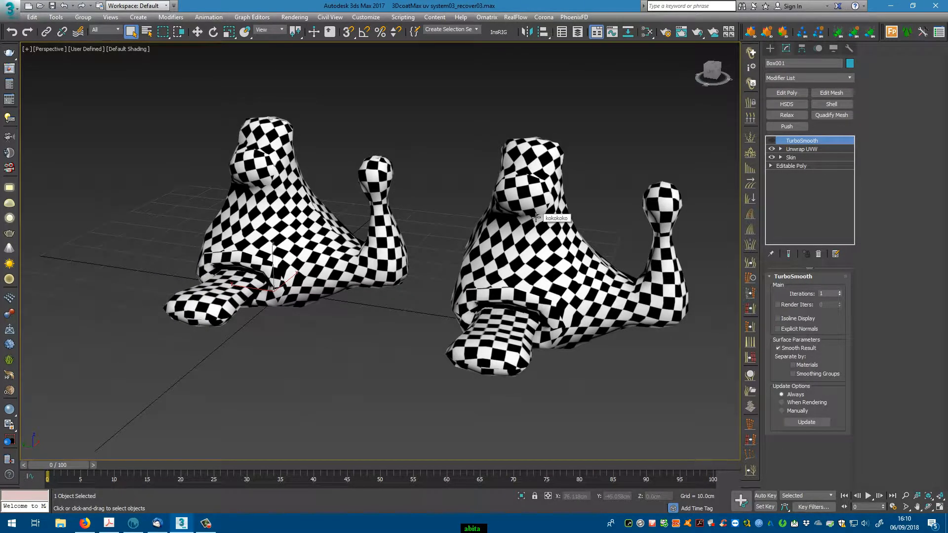
pyautogui.keyDown('alt'); pyautogui.moveTo(535, 217); pyautogui.dragTo(548, 219, button='middle'); pyautogui.keyUp('alt')
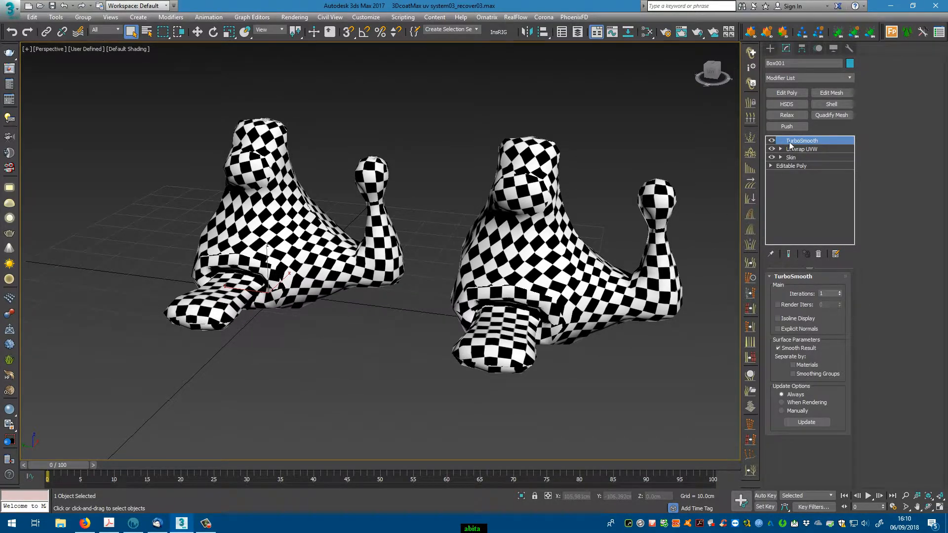
# Replace the original creature's TurboSmooth with a new TurboSmooth above Unwrap UVW, set to 2 iterations.
pyautogui.click(818, 254)
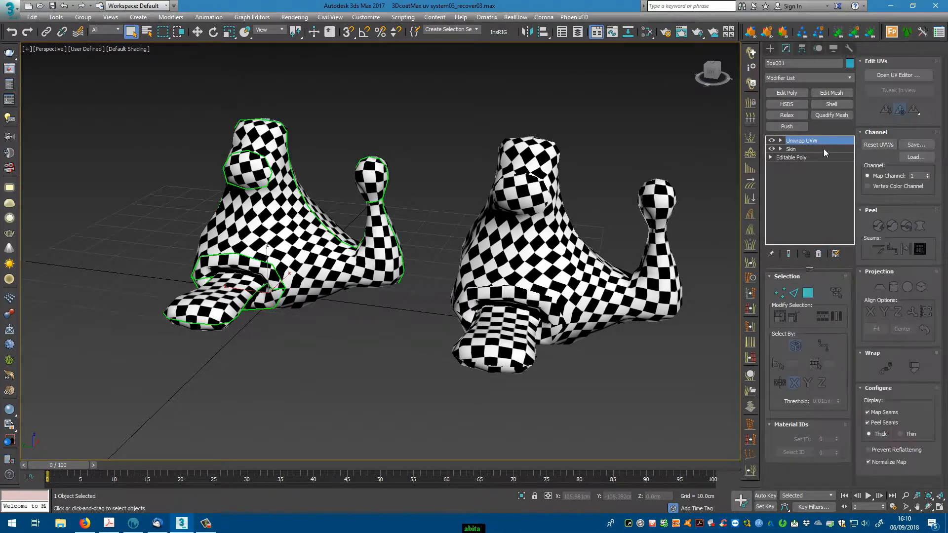
pyautogui.click(849, 78)
pyautogui.press('t')
pyautogui.press('u')
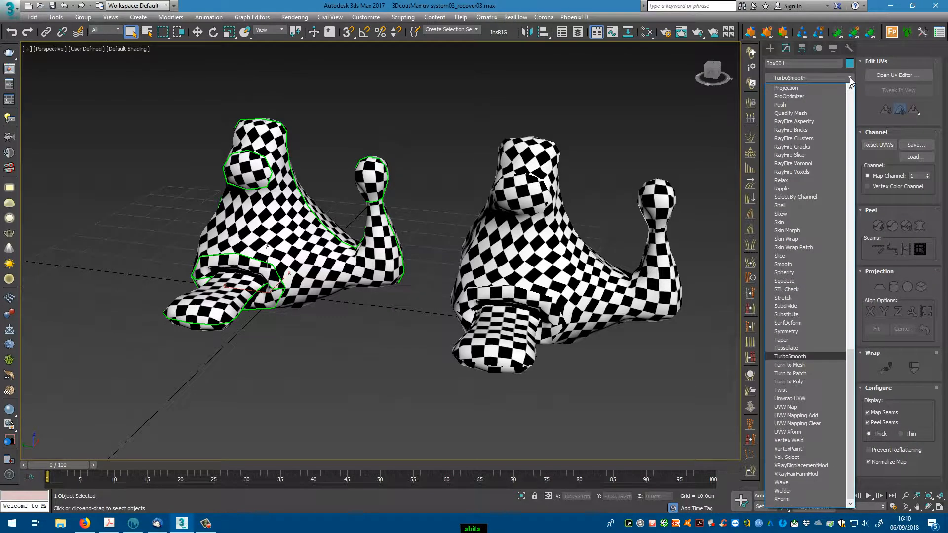
pyautogui.press('Return')
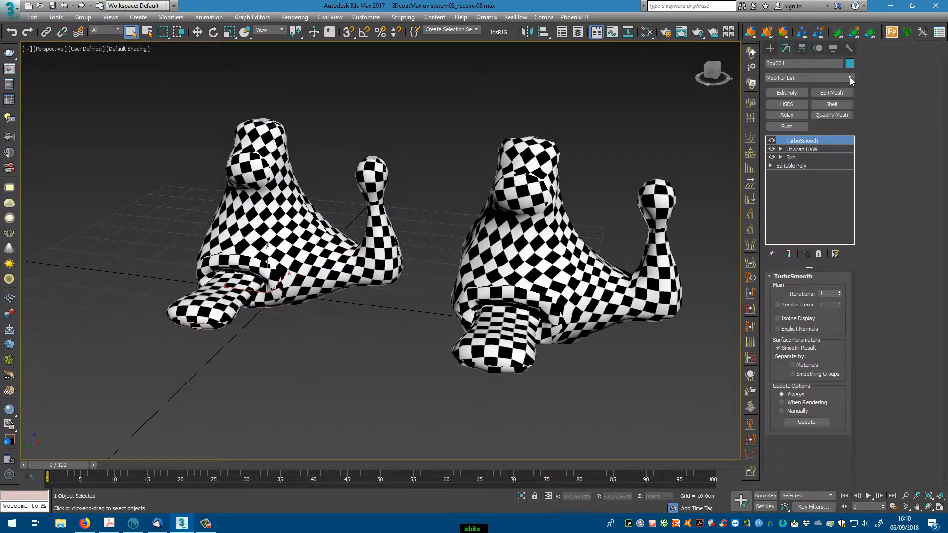
pyautogui.click(840, 292)
# Scrub the animation and inspect the smoothed original creature beside the imported one, with edged faces temporarily shown.
pyautogui.moveTo(68, 464)
pyautogui.mouseDown()
pyautogui.moveTo(167, 452)
pyautogui.moveTo(54, 452)
pyautogui.mouseUp()
pyautogui.press('F4')
pyautogui.keyDown('alt'); pyautogui.moveTo(468, 374); pyautogui.dragTo(547, 382, button='middle'); pyautogui.keyUp('alt')
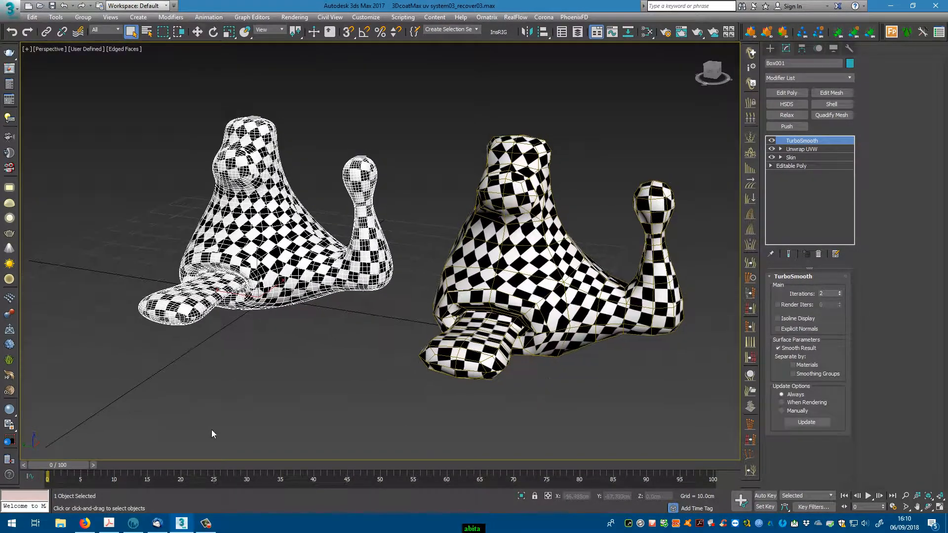
pyautogui.press('F4')
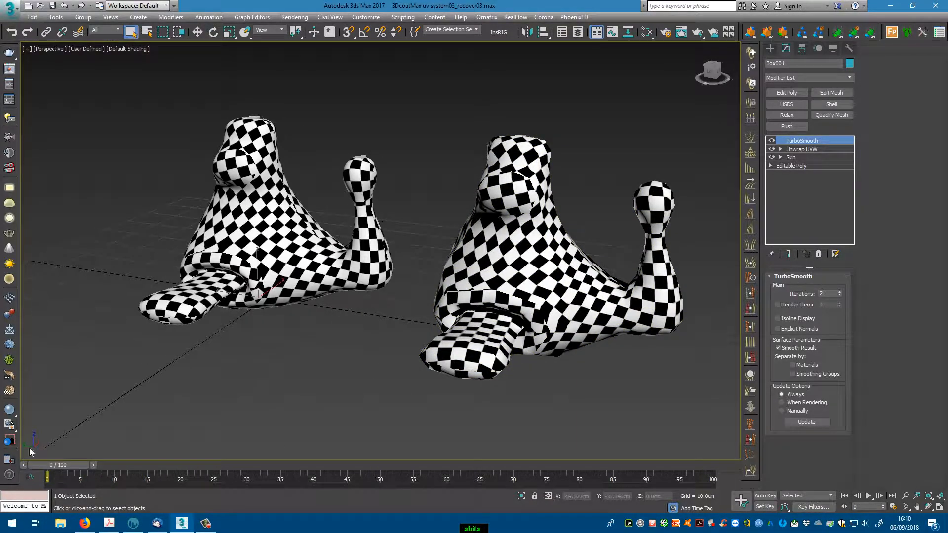
pyautogui.keyDown('alt'); pyautogui.moveTo(483, 389); pyautogui.dragTo(529, 403, button='middle'); pyautogui.keyUp('alt')
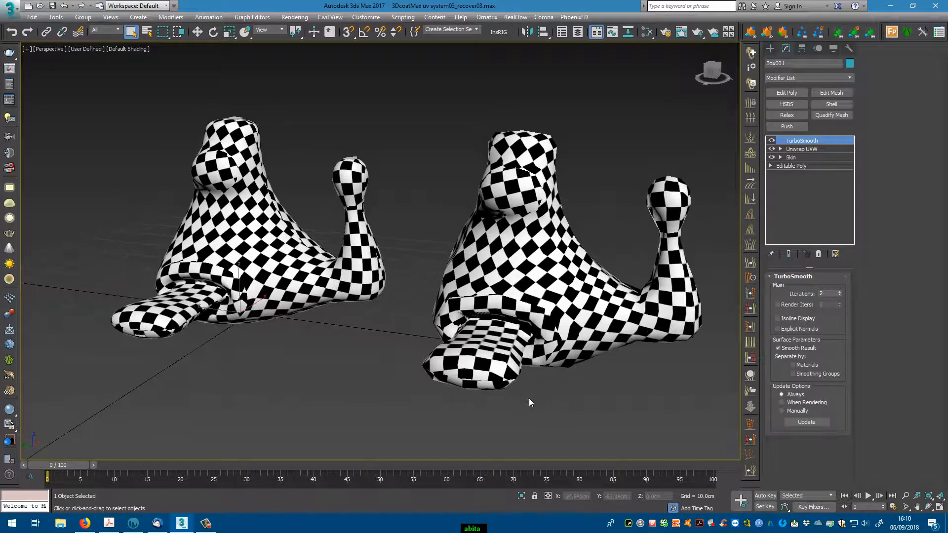